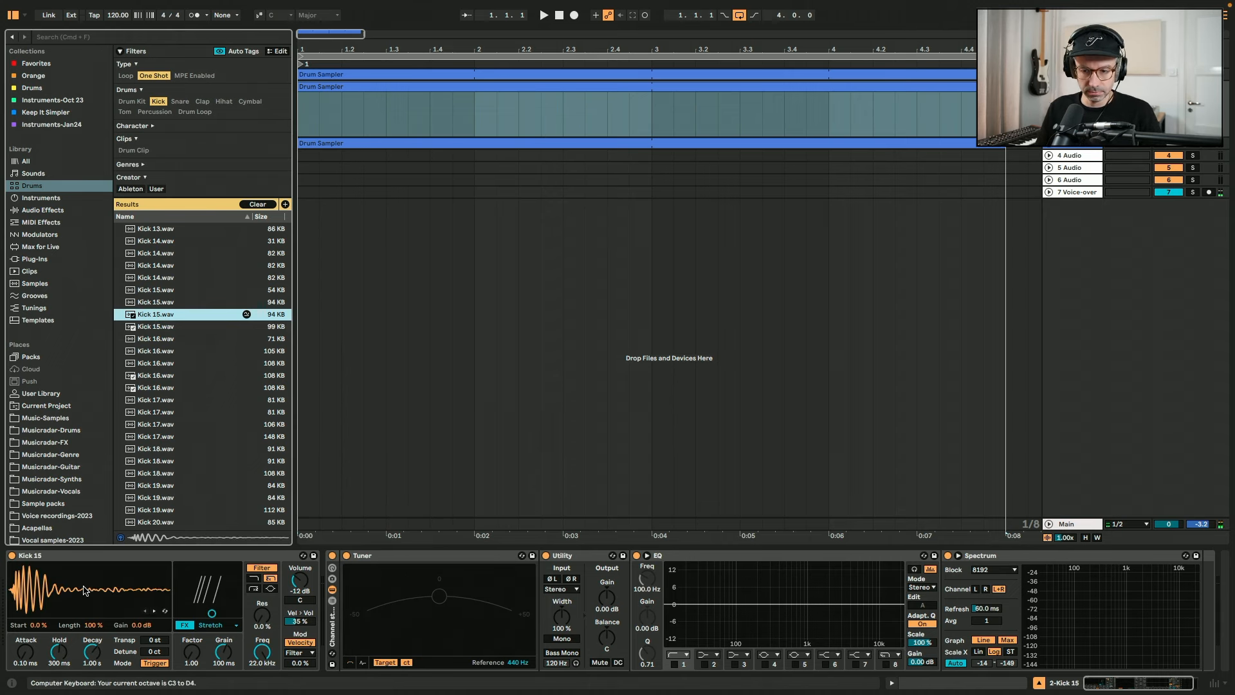
# Step: Audition the Kick 15 sample and switch its sampler's playback effect from Stretch to Noise
pyautogui.press('a')
pyautogui.click(210, 625)
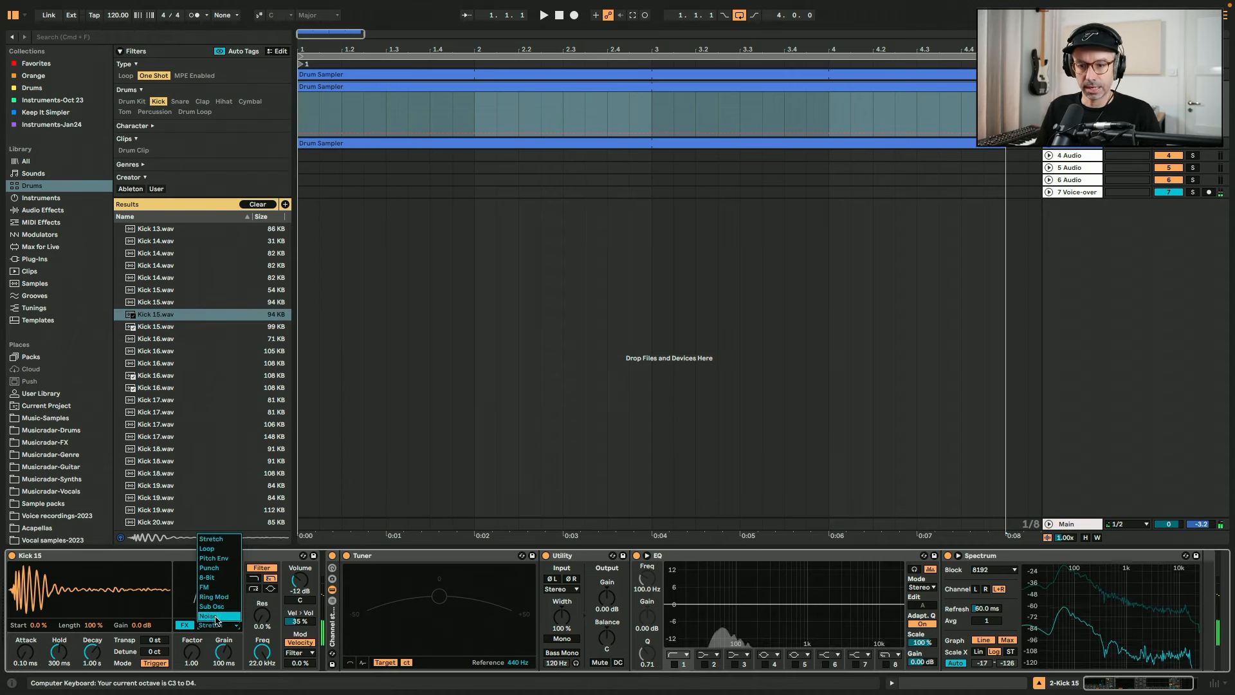
pyautogui.click(216, 617)
pyautogui.click(222, 626)
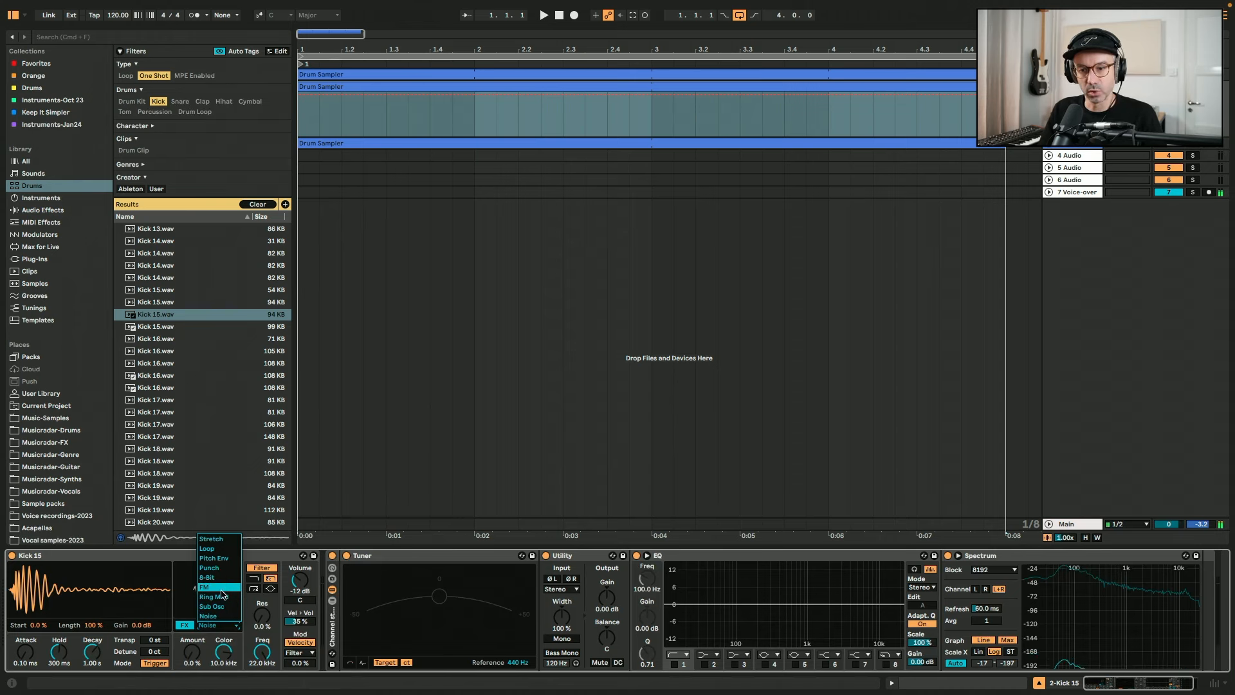
# Step: Audition the kick, raise the noise Amount to 100% and Color to 15.0 kHz, and compare with the effect off and on
pyautogui.press('a')
pyautogui.press('a')
pyautogui.press('a')
pyautogui.press('a')
pyautogui.moveTo(227, 614); pyautogui.dragTo(178, 613)
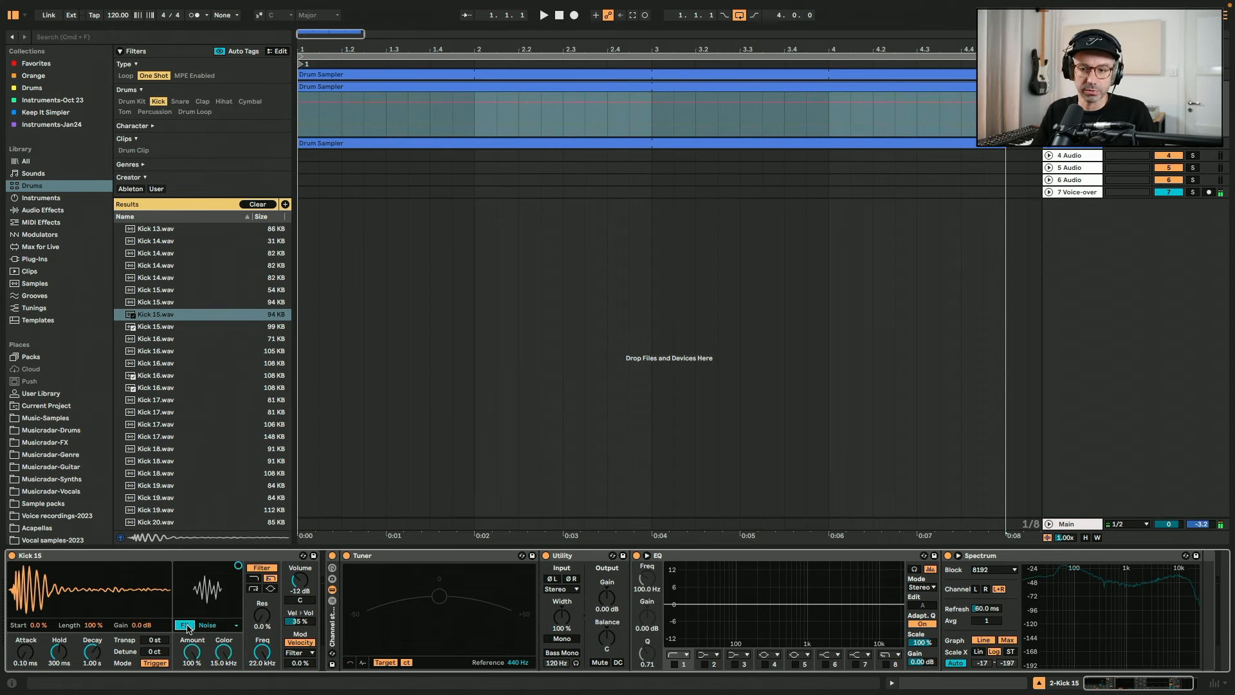
pyautogui.click(188, 626)
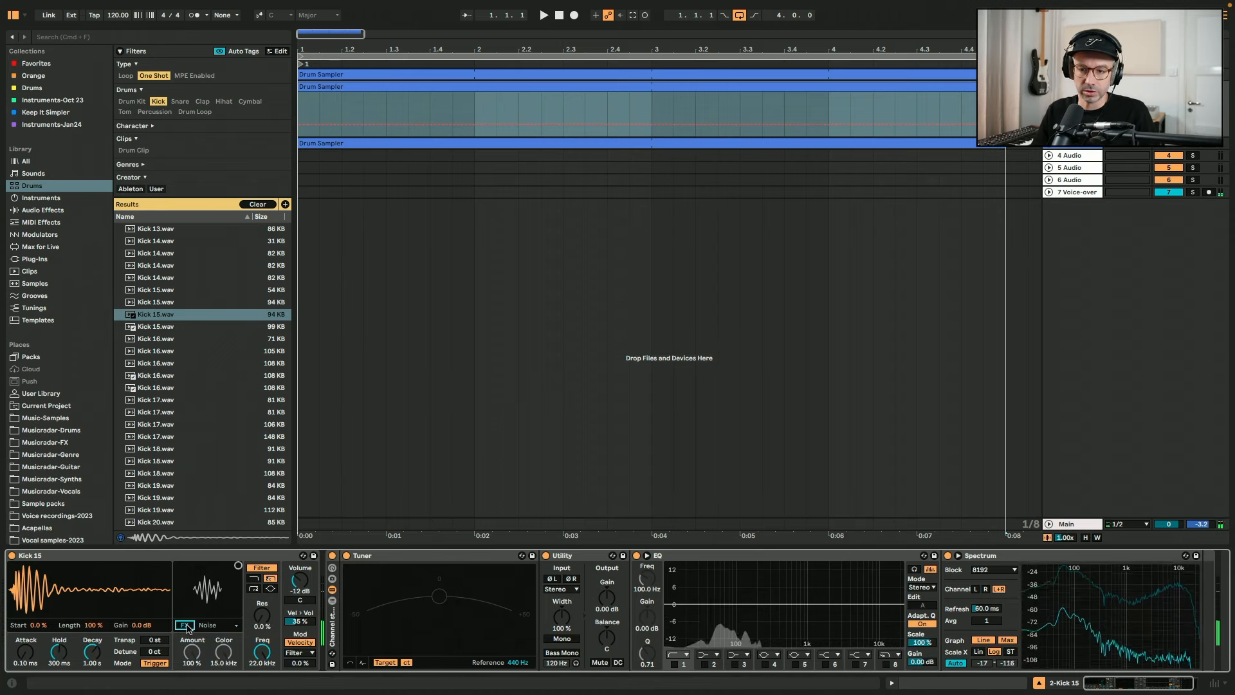
pyautogui.click(186, 626)
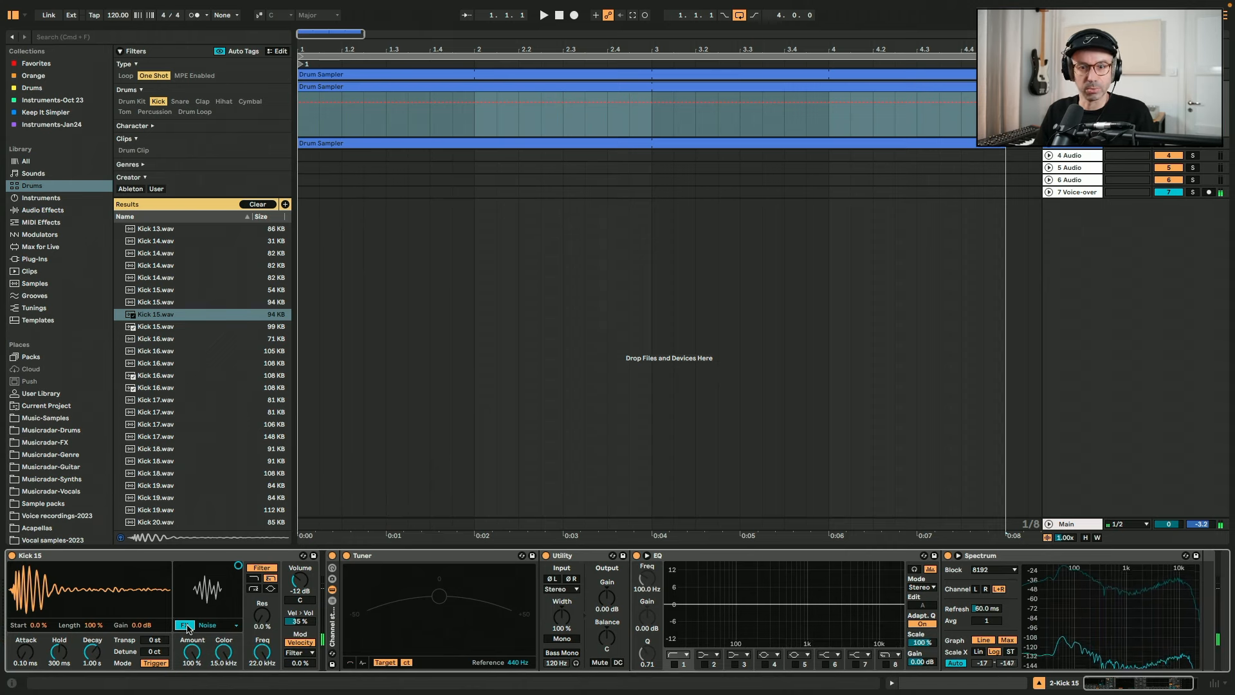
# Step: In the kick track's clip, add a C3 note on beat 1 and a C4 on beat 2, and duplicate the pair across two bars
pyautogui.hotkey('shift', 'Tab')
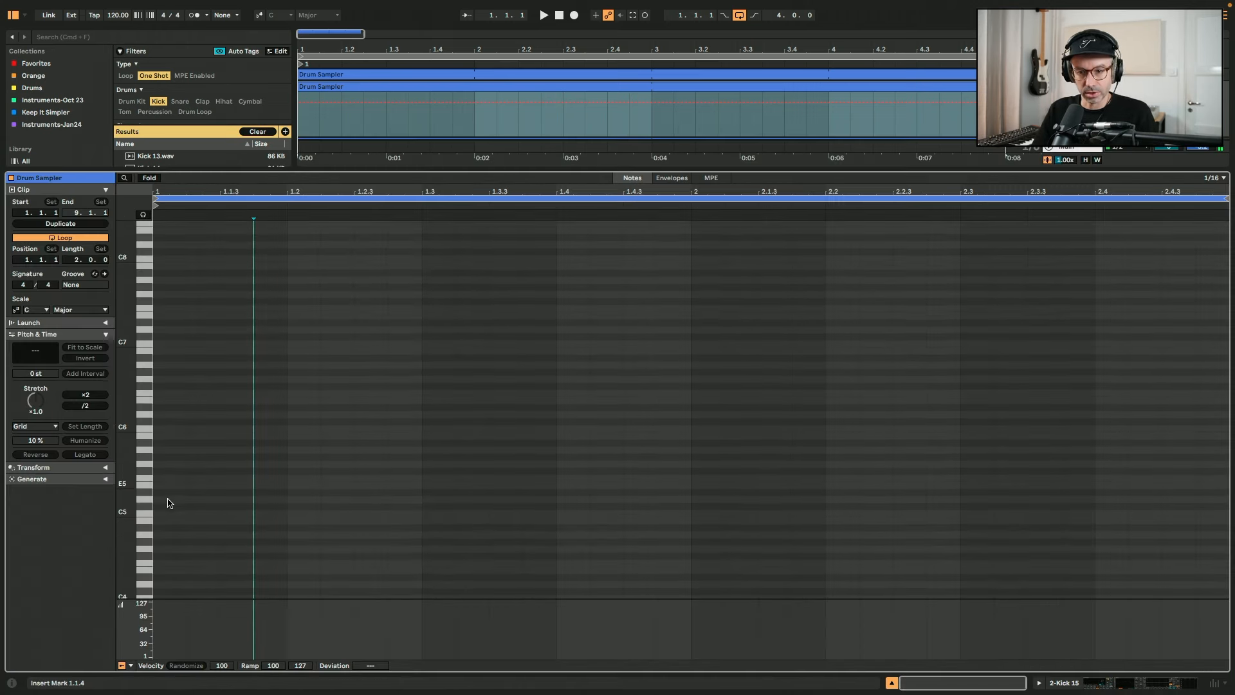
pyautogui.scroll(-3, 170, 500)
pyautogui.click(170, 499)
pyautogui.moveTo(314, 336); pyautogui.dragTo(314, 318)
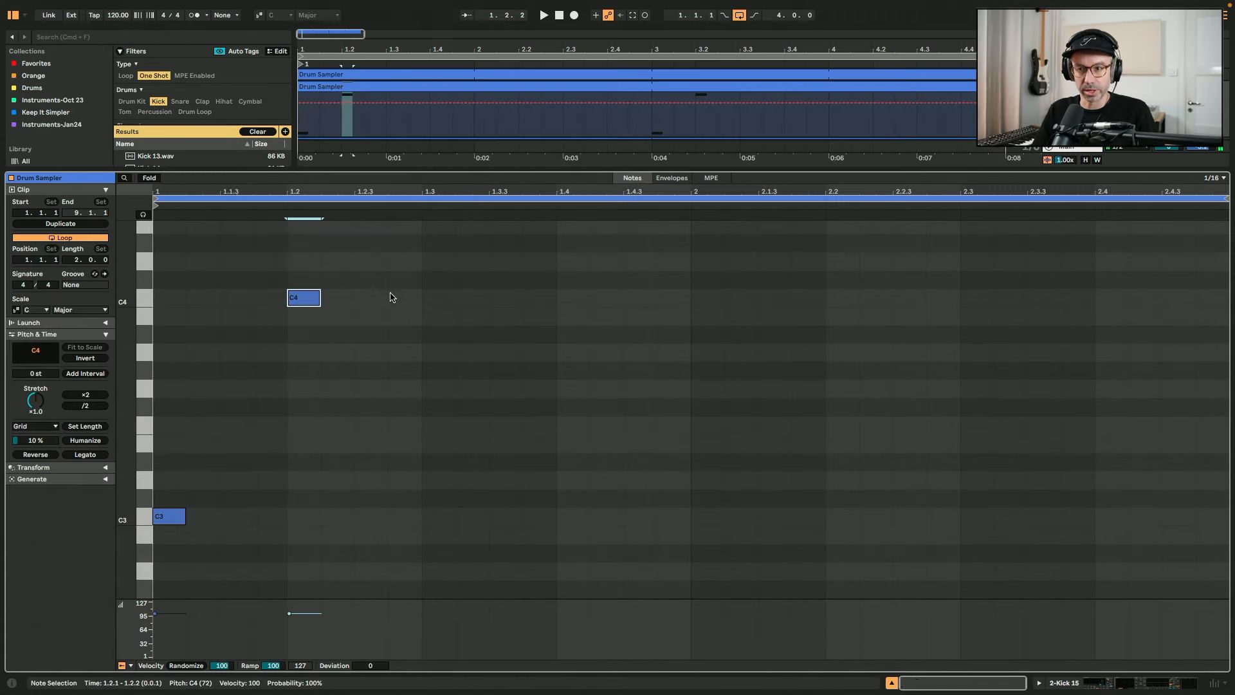
pyautogui.press('super+a')
pyautogui.press('super+d')
pyautogui.press('super+d')
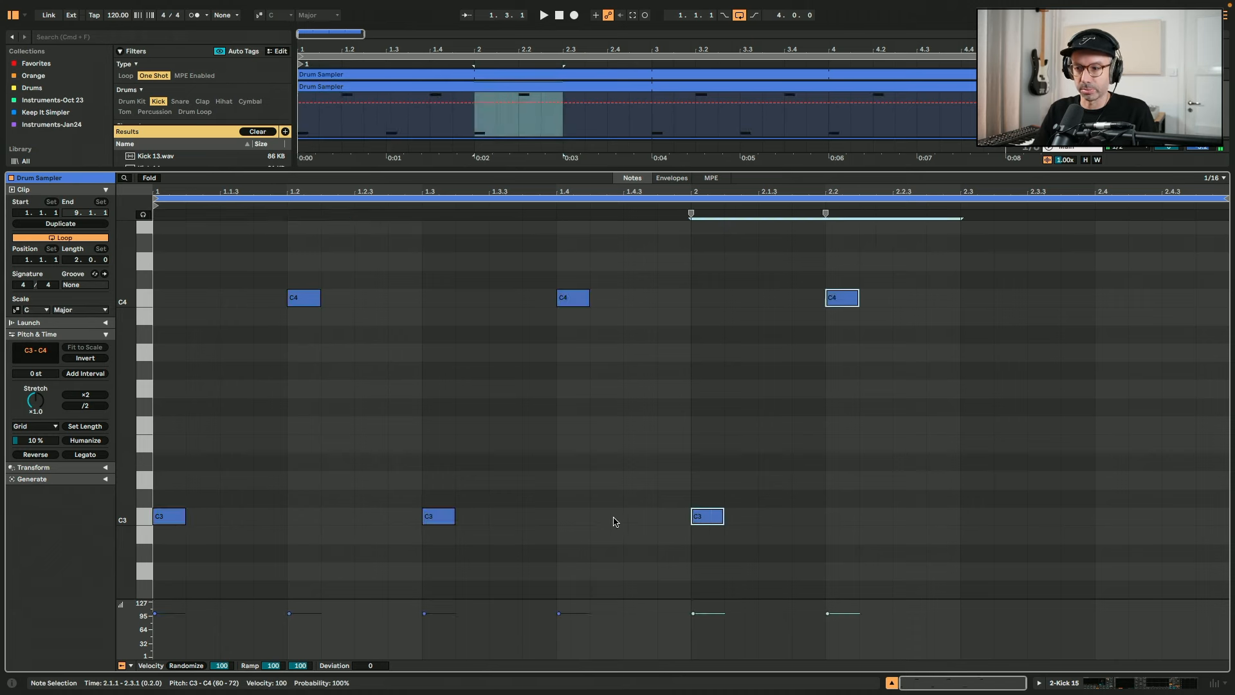
pyautogui.press('super+d')
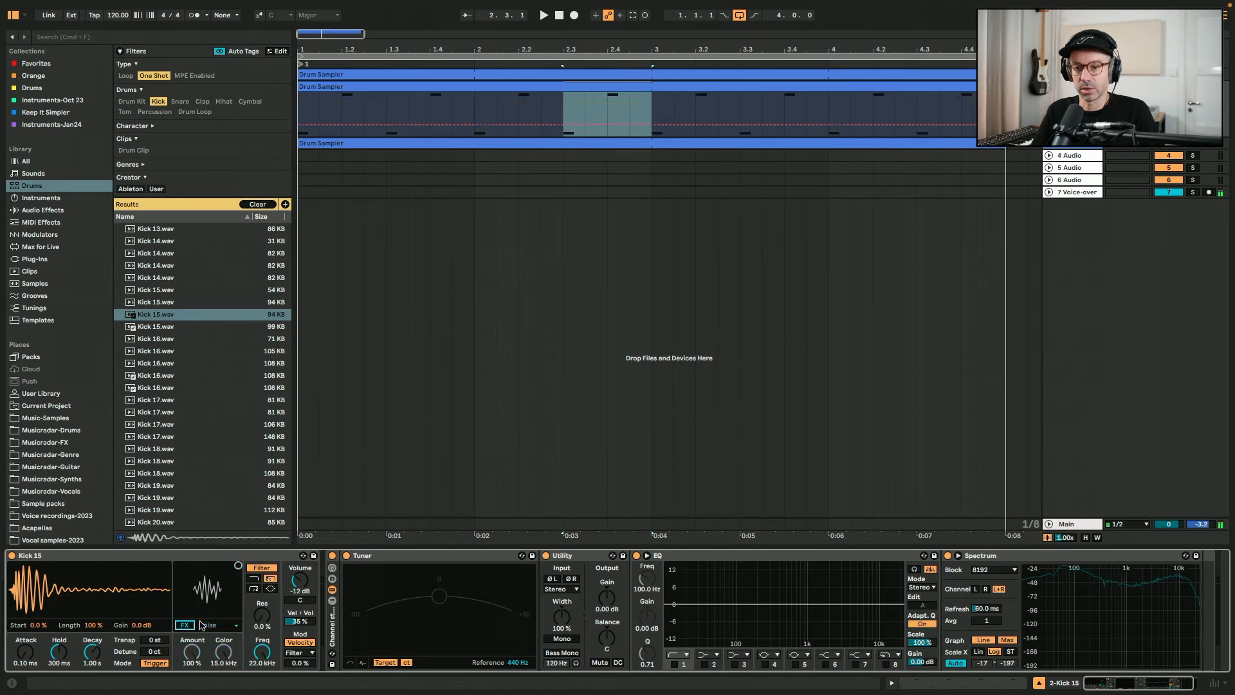
# Step: Show the kick sampler's FX On automation in a new lane and draw it on for the C4 hits on beats 2 and 4 of bar 1
pyautogui.press('space')
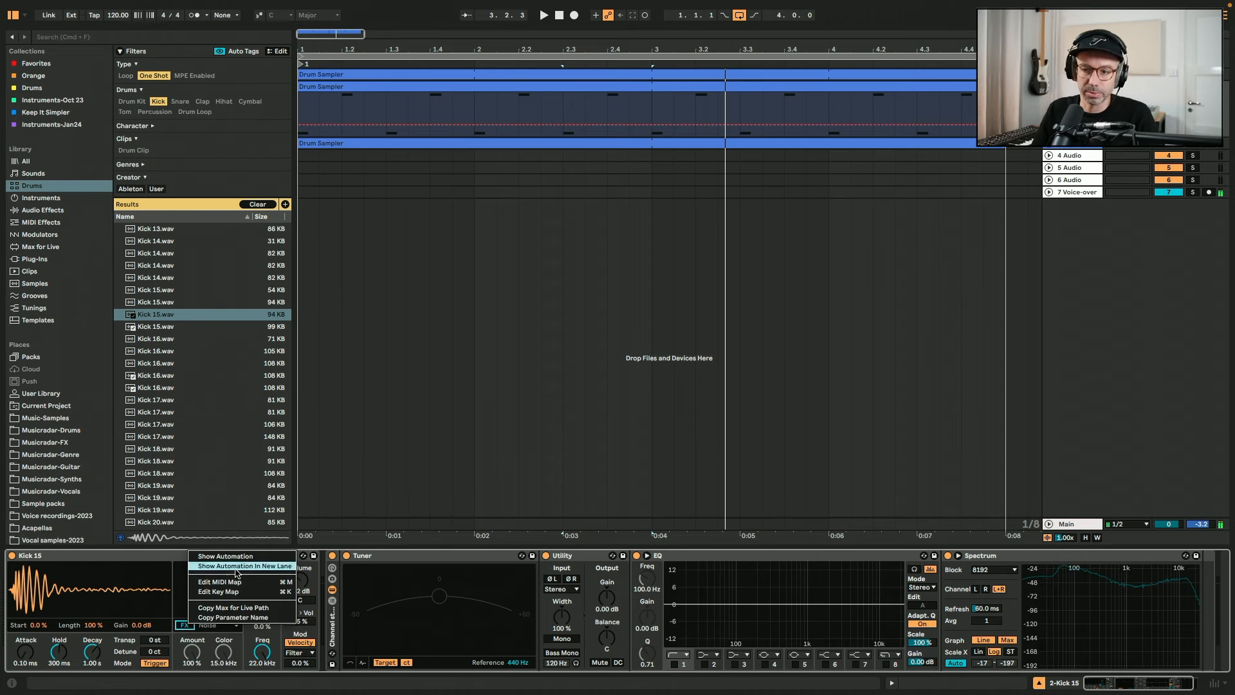
pyautogui.click(236, 568)
pyautogui.moveTo(352, 145); pyautogui.dragTo(380, 142)
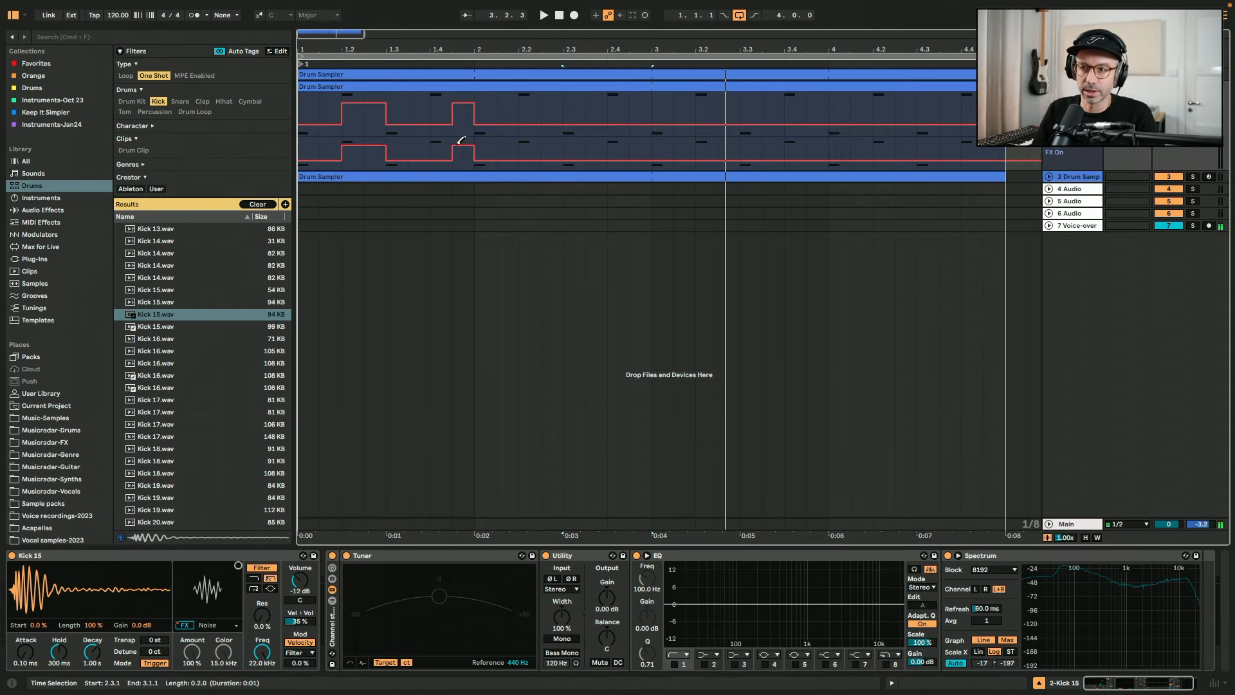
# Step: Duplicate bar 1 of the FX On automation three times to fill four bars, and play the arrangement from the start
pyautogui.moveTo(476, 152); pyautogui.dragTo(289, 151)
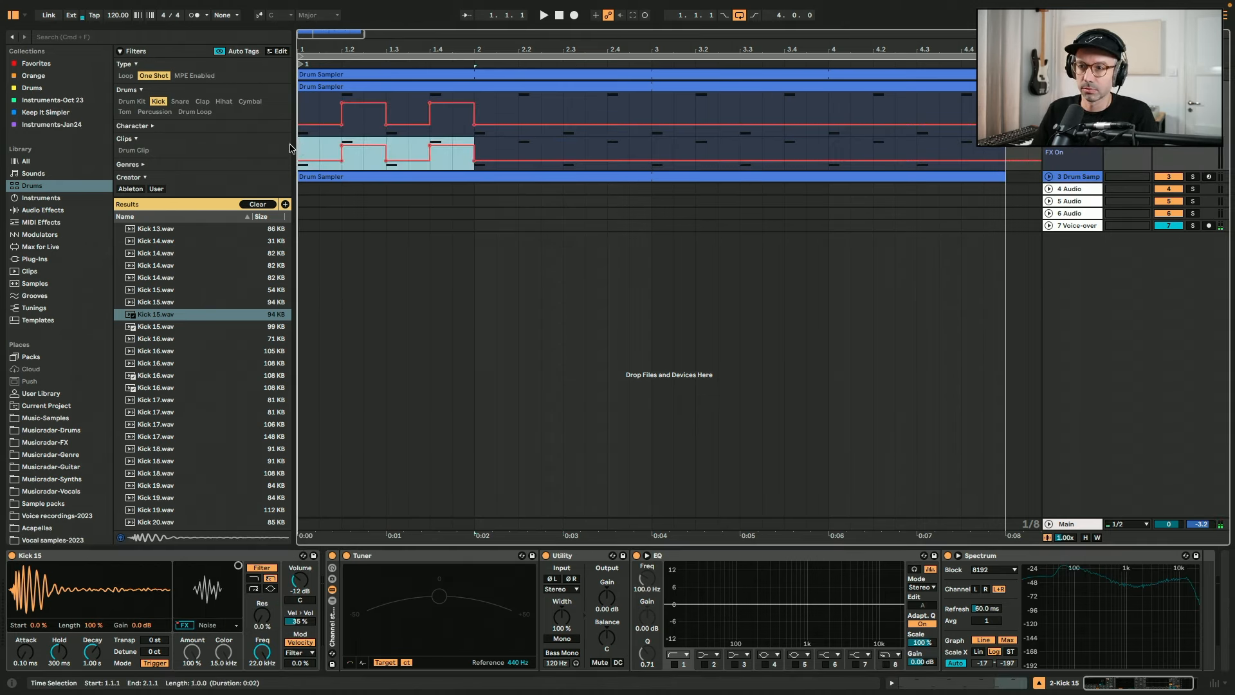
pyautogui.hotkey('ctrl', 'd')
pyautogui.hotkey('ctrl', 'd')
pyautogui.hotkey('ctrl', 'd')
pyautogui.click(299, 151)
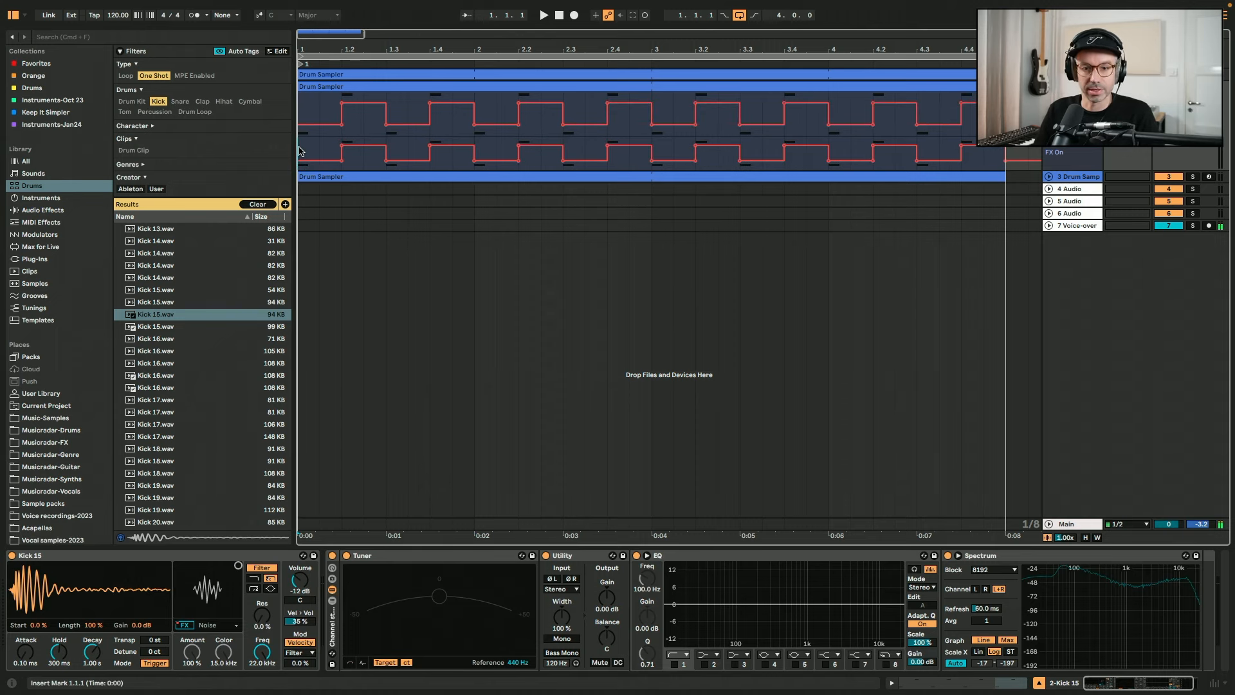
pyautogui.press('space')
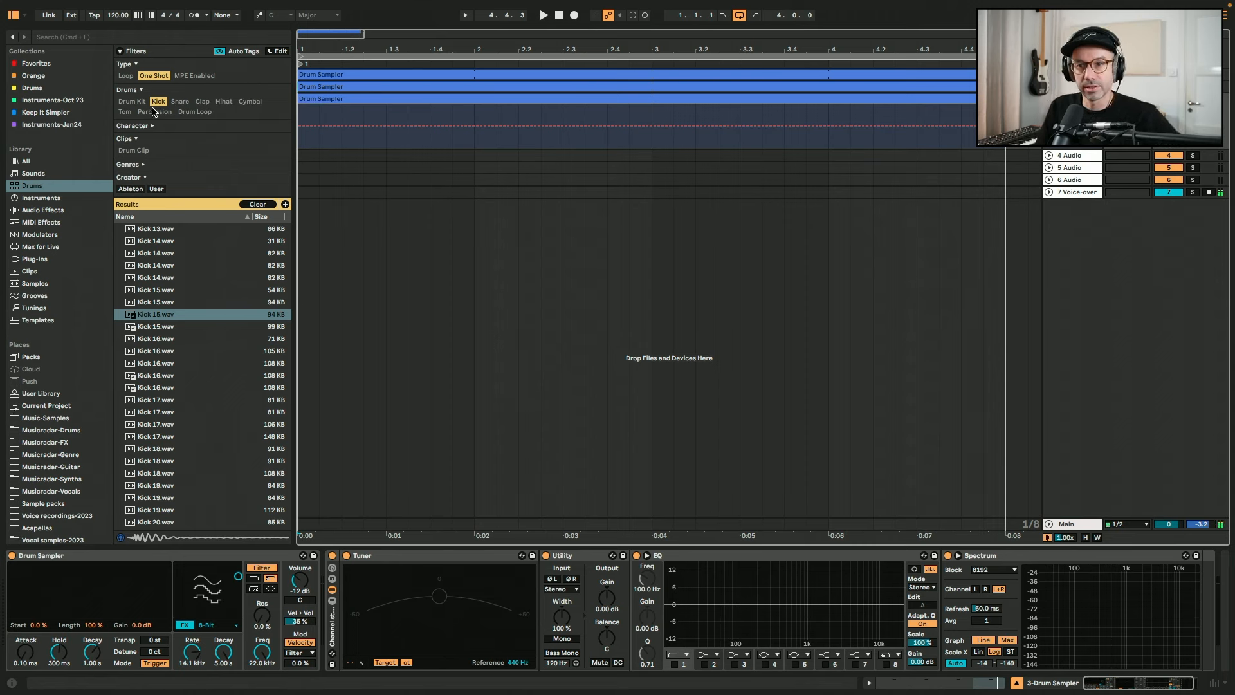
# Step: Filter the one-shots to Percussion > Tabla, audition several, and load Tabla SP 1.wav into the third track's Drum Sampler
pyautogui.click(154, 112)
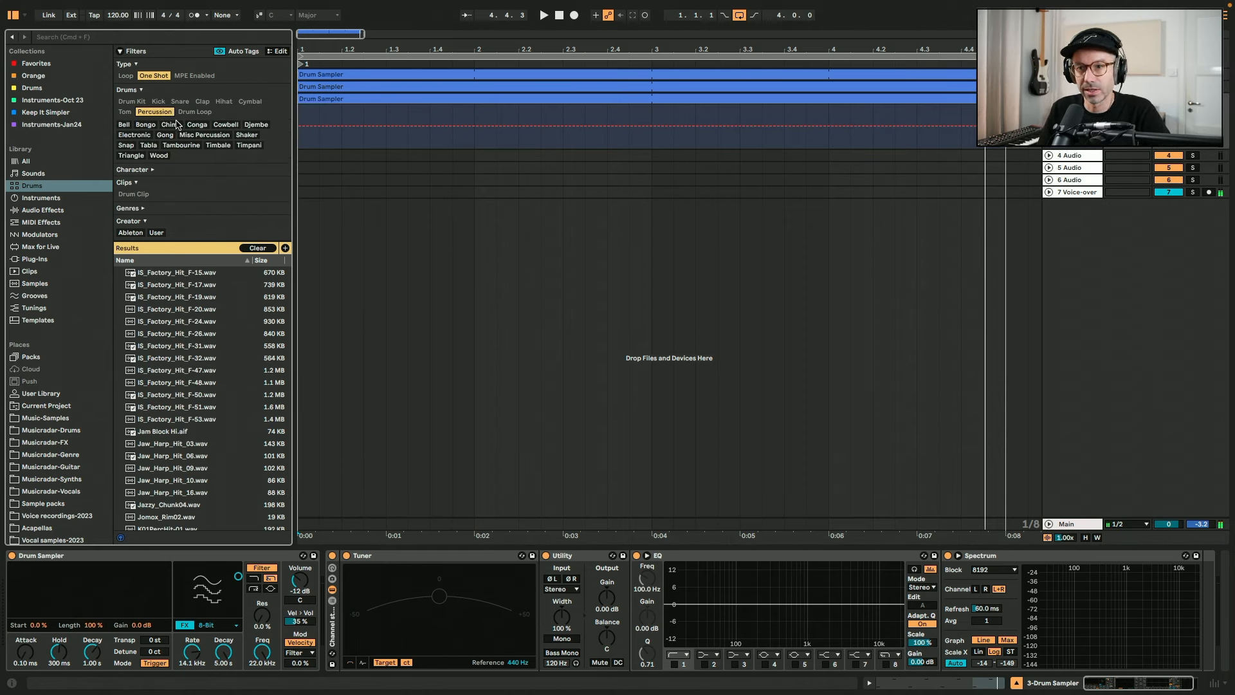
pyautogui.click(149, 145)
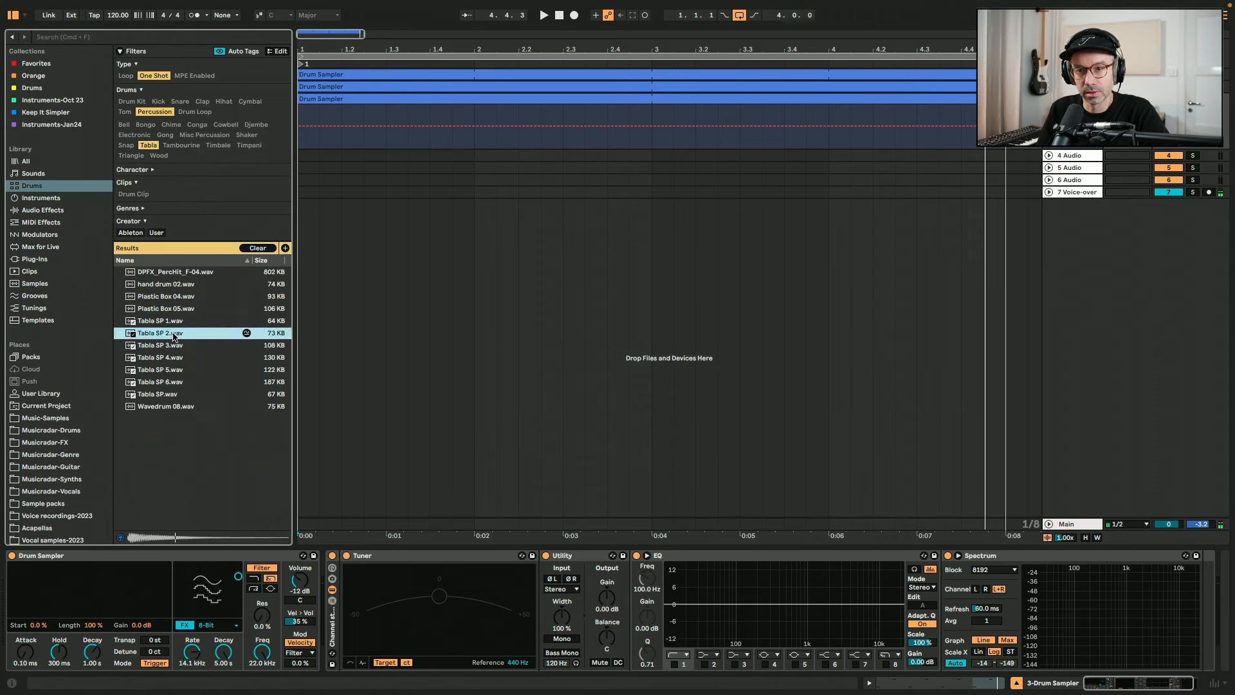
pyautogui.click(181, 359)
pyautogui.click(181, 347)
pyautogui.click(185, 334)
pyautogui.click(192, 323)
pyautogui.moveTo(114, 571); pyautogui.dragTo(101, 582)
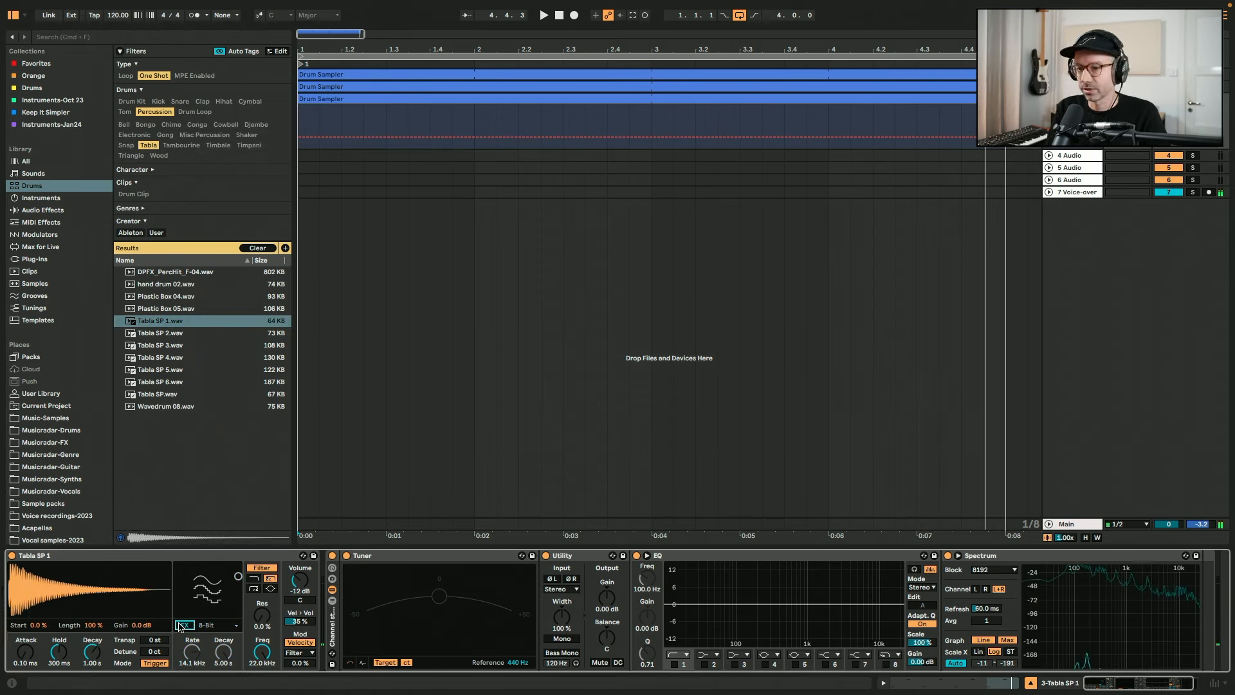
# Step: Bypass the Tabla sampler's 8-Bit effect and audition the sample across successive octaves
pyautogui.press('a')
pyautogui.click(180, 625)
pyautogui.press('x')
pyautogui.press('a')
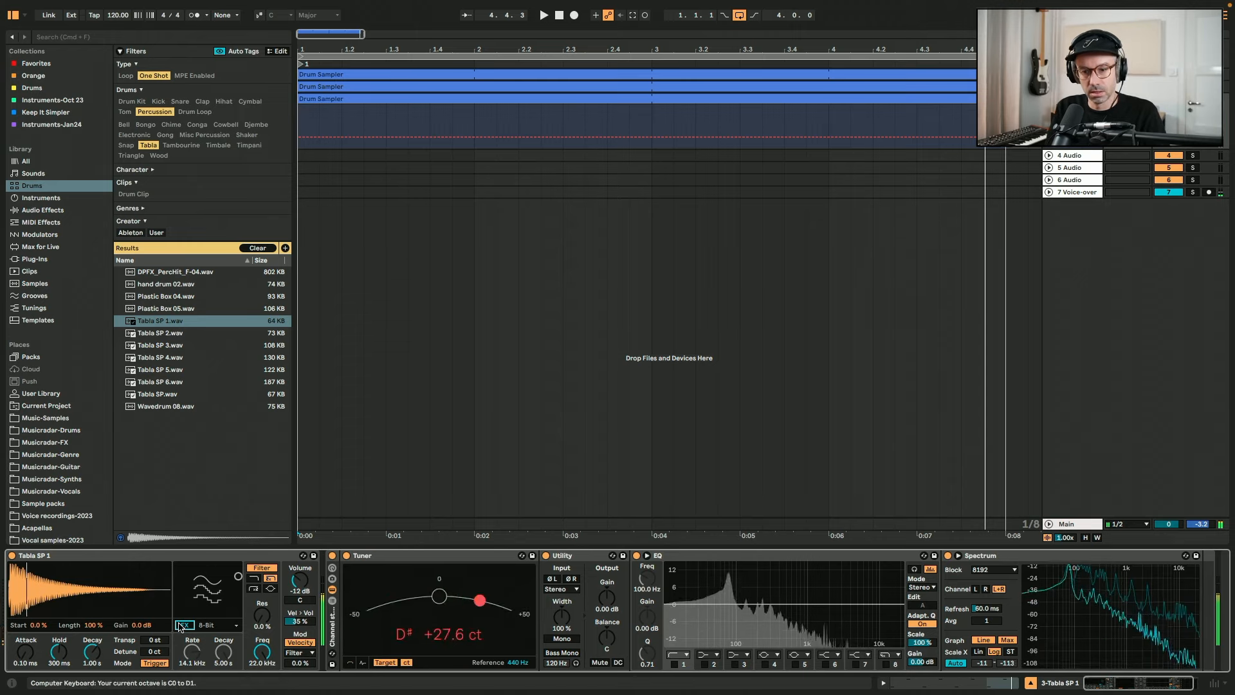
pyautogui.press('x')
pyautogui.press('a')
pyautogui.press('x')
pyautogui.press('a')
pyautogui.press('x')
pyautogui.press('z')
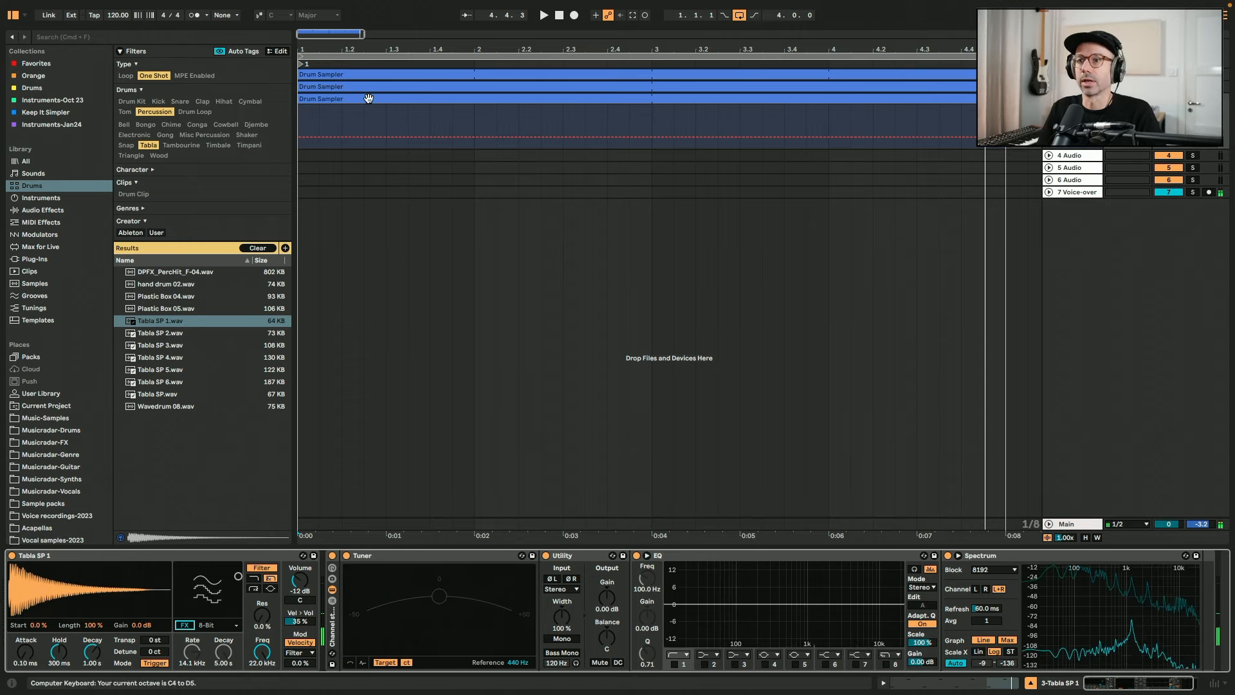
# Step: In the tabla track's clip, add a C3 note on beat 1 and set the loop length to one bar
pyautogui.doubleClick(368, 100)
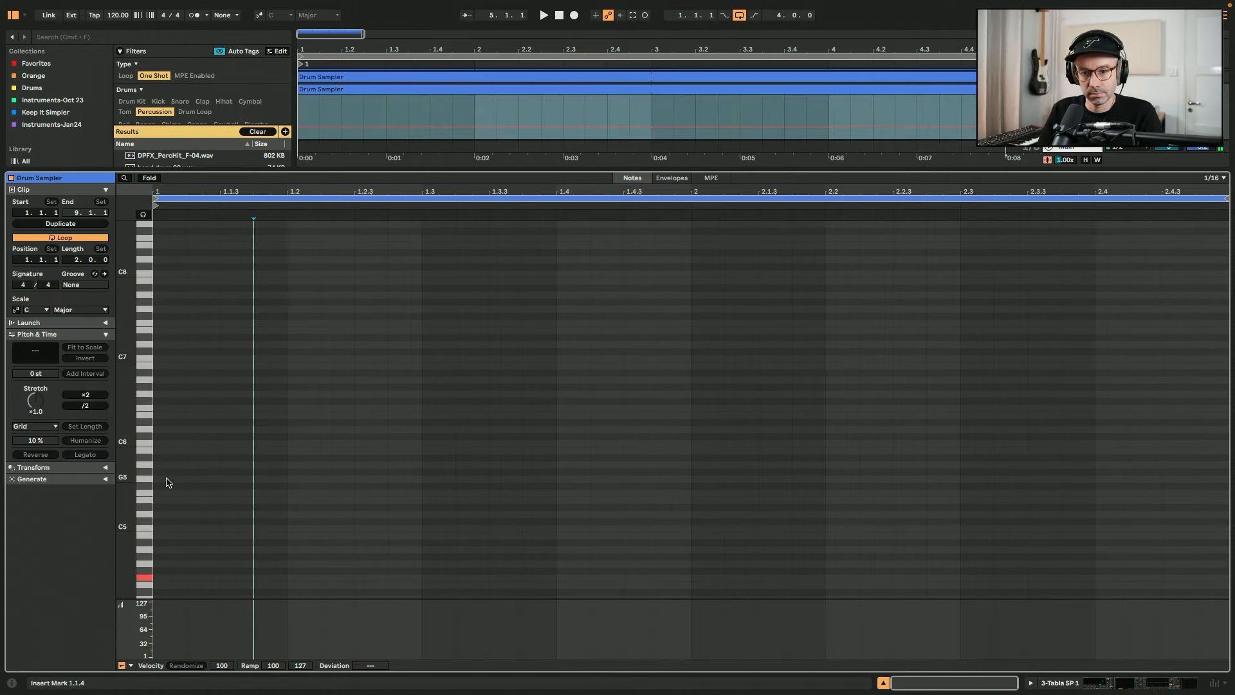
pyautogui.scroll(-5, 167, 483)
pyautogui.scroll(-5, 174, 451)
pyautogui.doubleClick(180, 437)
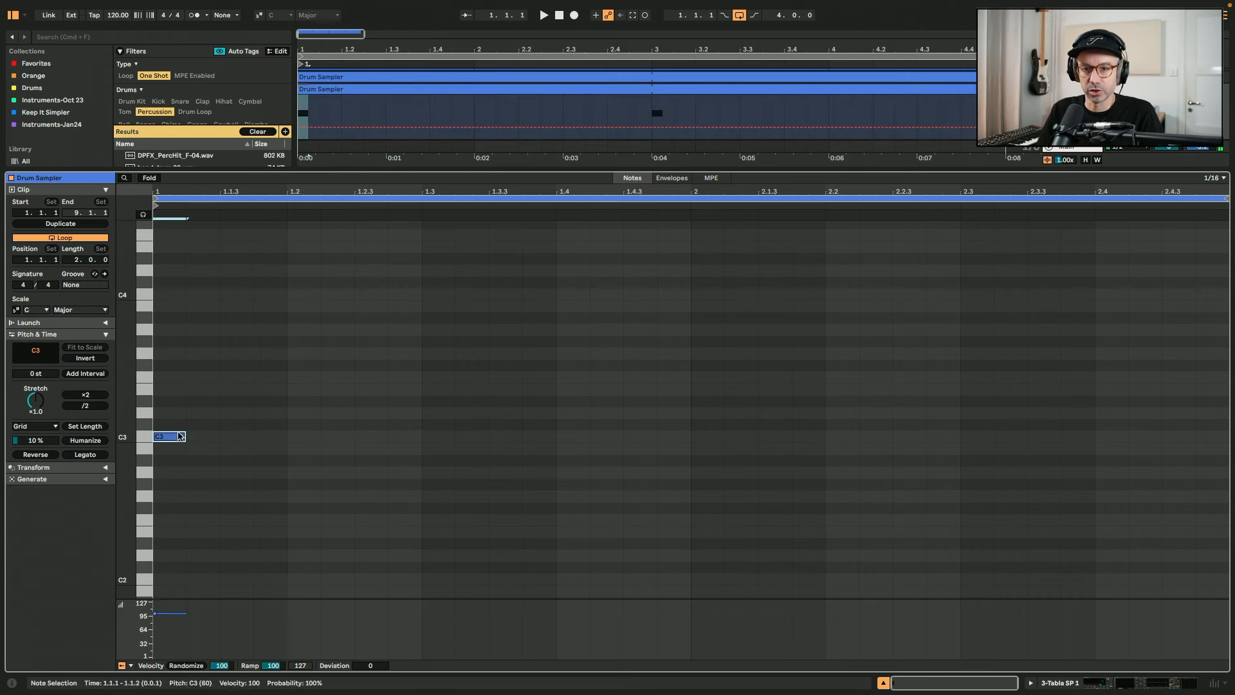
pyautogui.moveTo(73, 258); pyautogui.dragTo(73, 264)
pyautogui.doubleClick(906, 683)
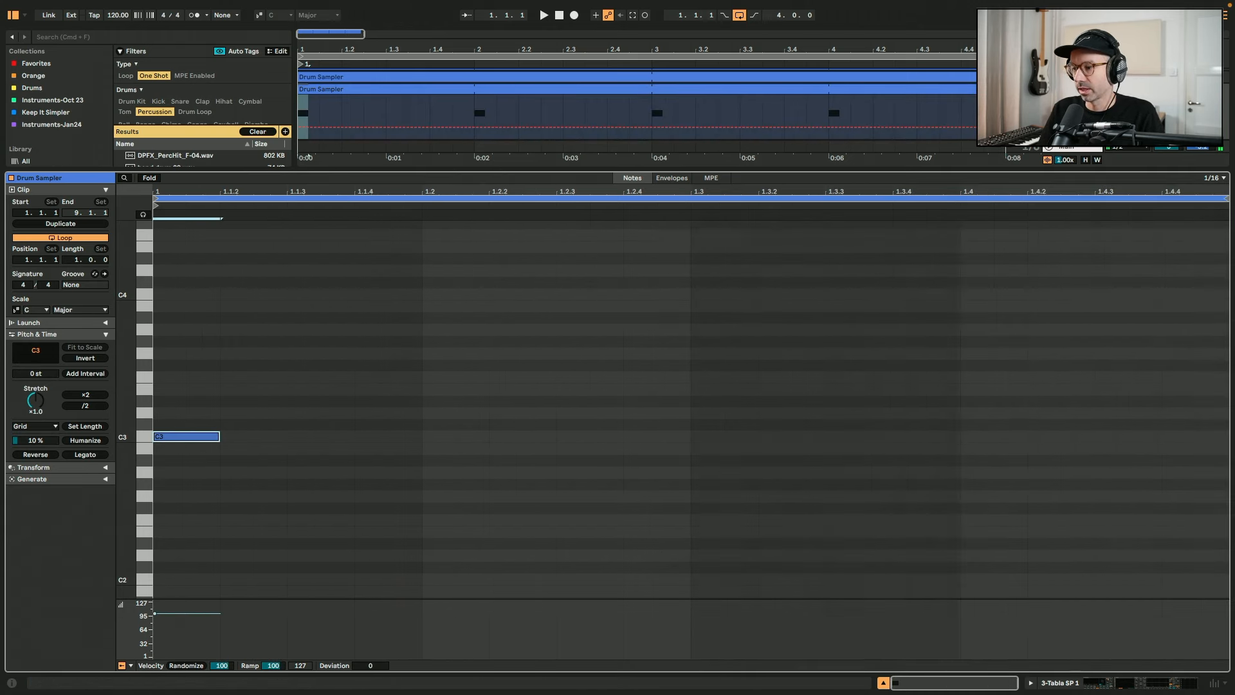
# Step: Add C4 notes at 1.2 and 1.4, C3 notes at 1.3 and 1.3.3, and a C5 at 1.4.3, and play the pattern
pyautogui.doubleClick(476, 252)
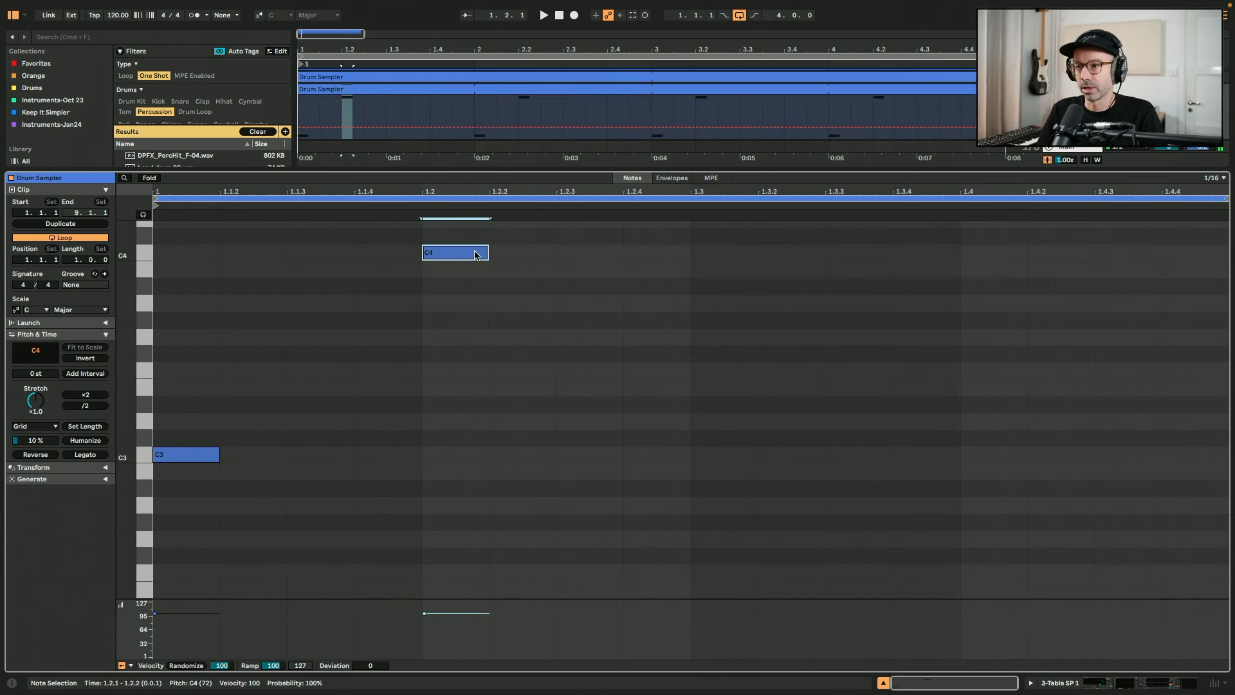
pyautogui.moveTo(476, 256); pyautogui.dragTo(736, 455)
pyautogui.moveTo(736, 455); pyautogui.dragTo(870, 457)
pyautogui.moveTo(871, 457); pyautogui.dragTo(1132, 342)
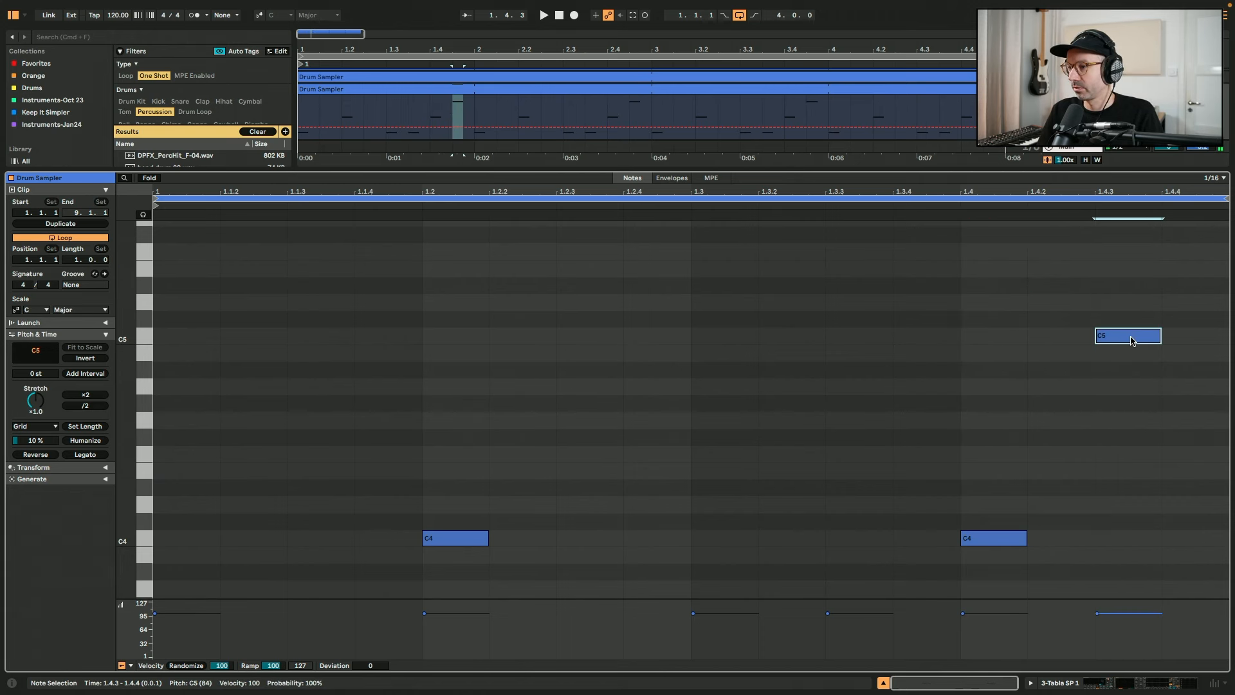
pyautogui.scroll(5, 1130, 340)
pyautogui.press('space')
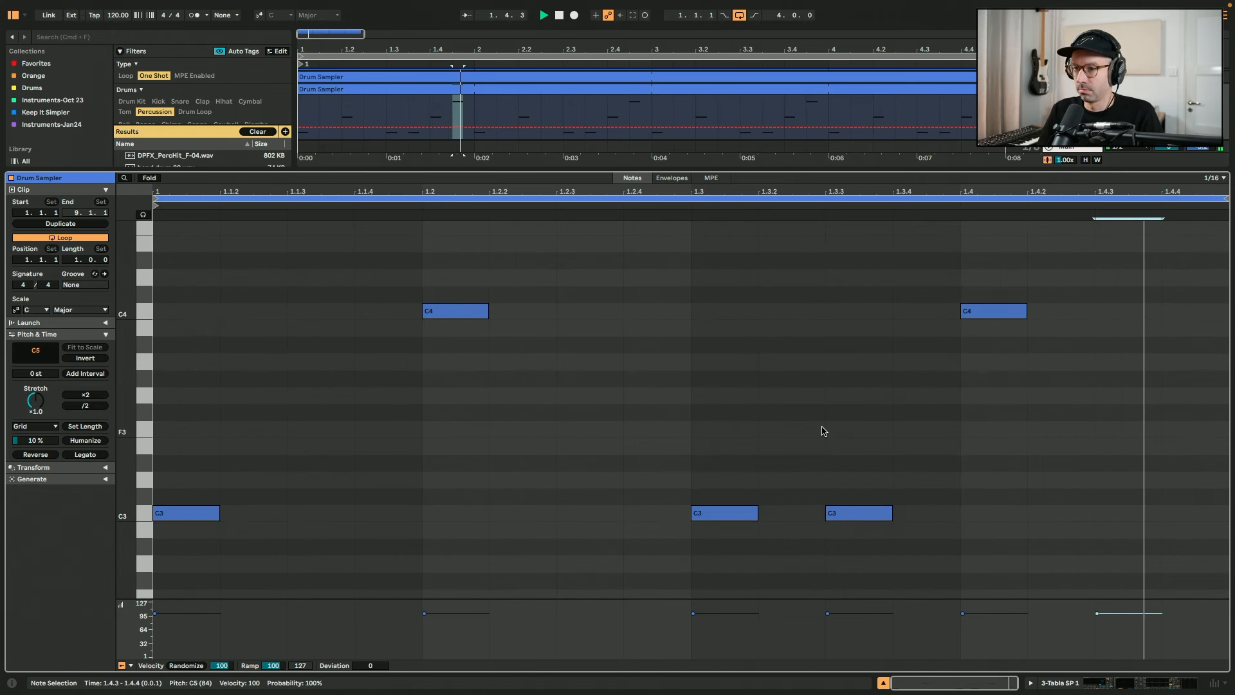
# Step: Lower the first tabla note to C2 and add an F2 note at 1.2.3
pyautogui.scroll(-5, 225, 538)
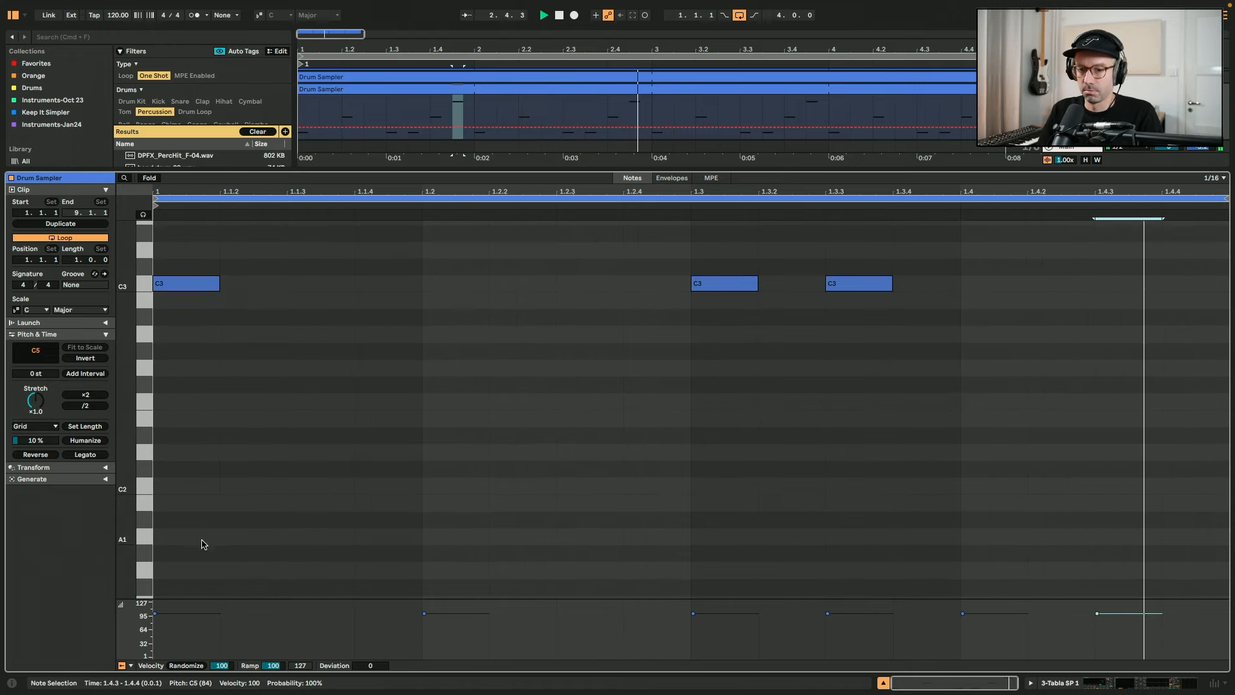
pyautogui.press('space')
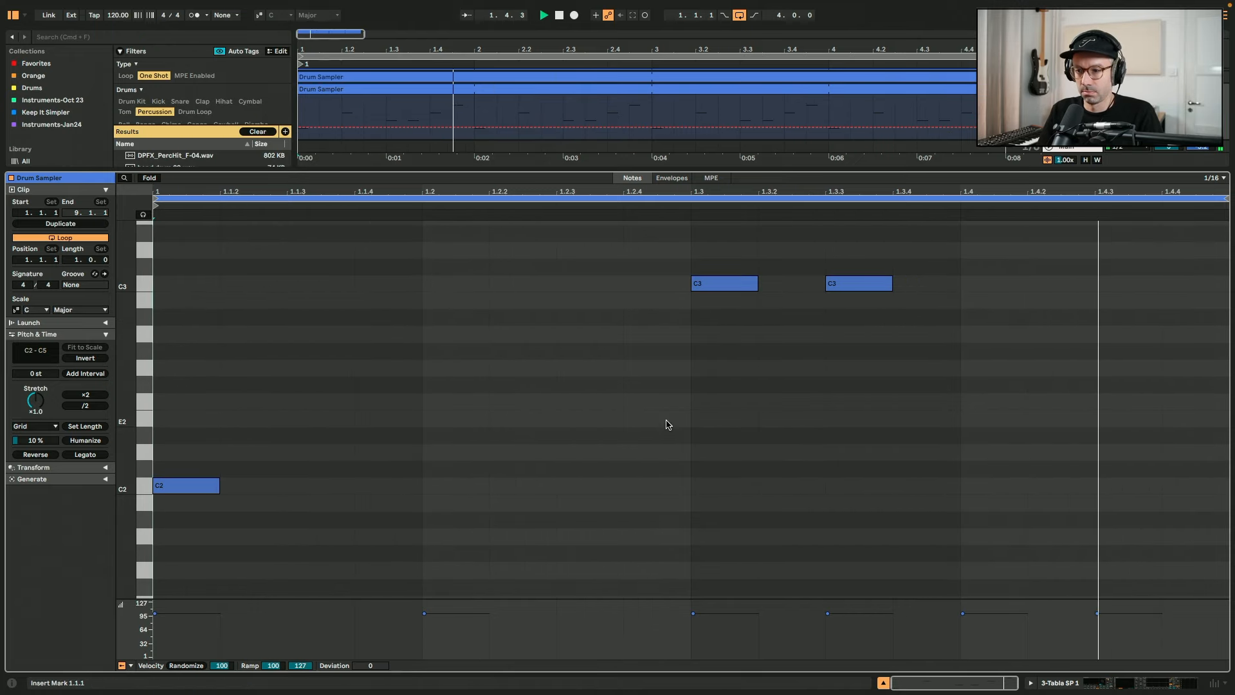
pyautogui.doubleClick(600, 404)
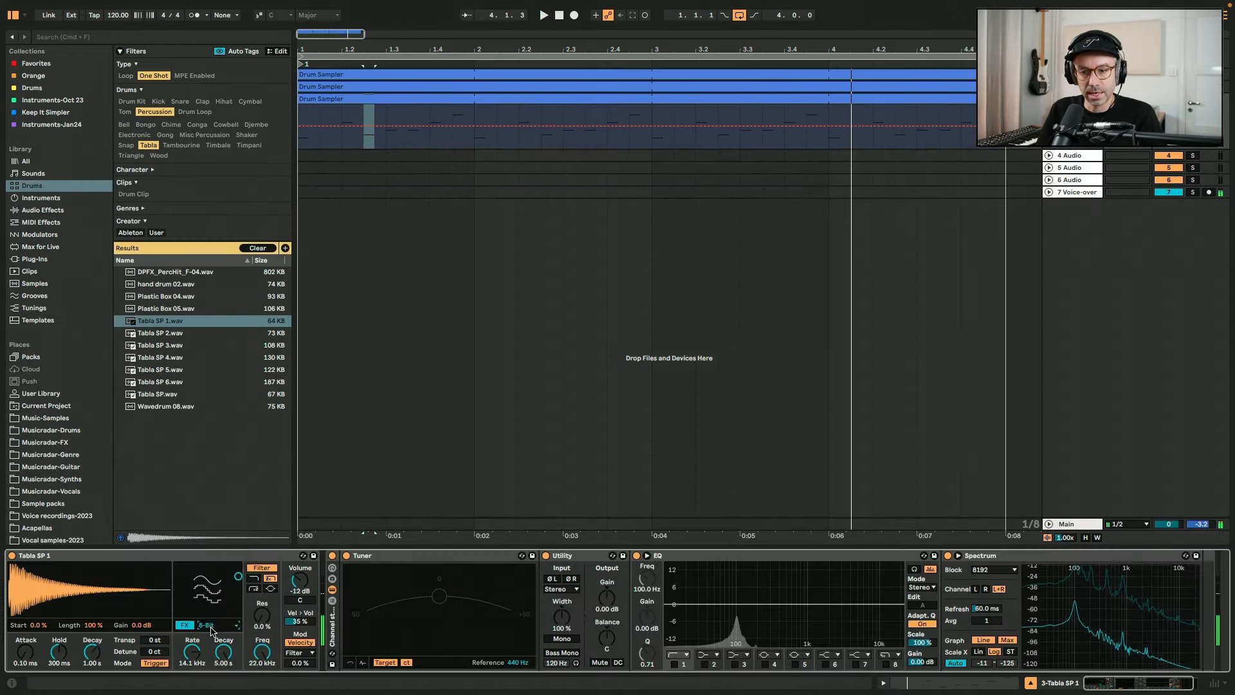
# Step: Switch the Tabla sampler's effect to Loop and adjust it to a 12% Offset and 15.2 ms Length during playback
pyautogui.click(218, 625)
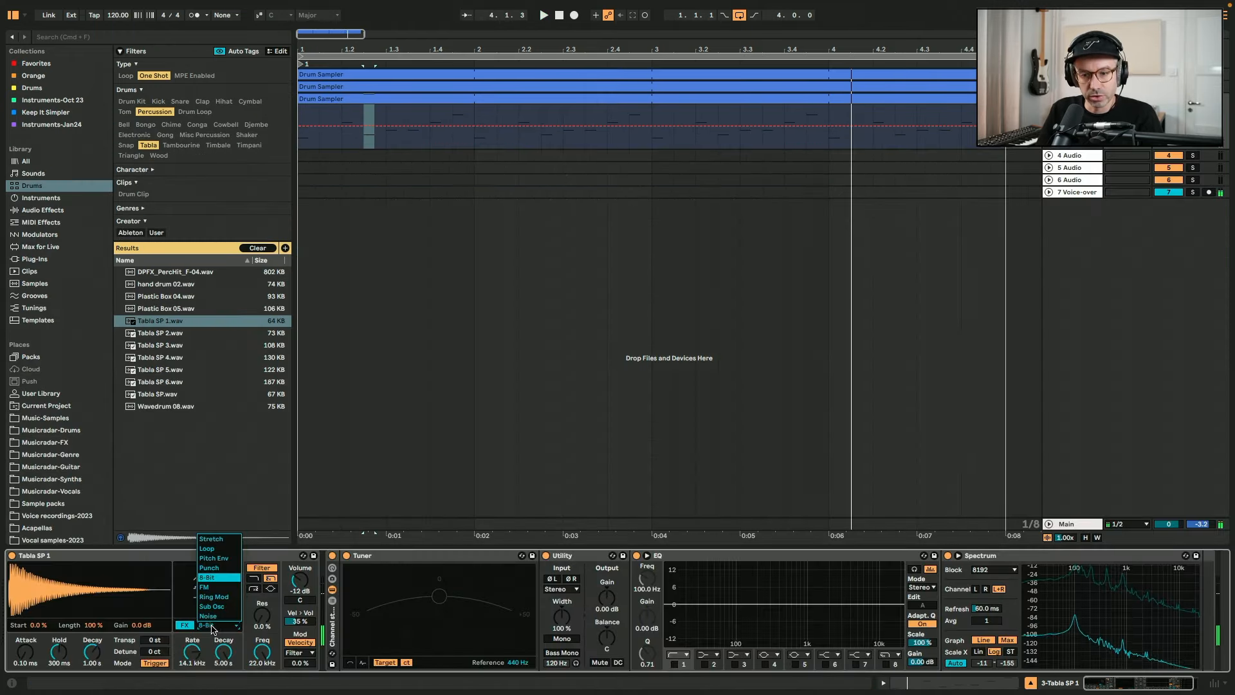
pyautogui.click(219, 551)
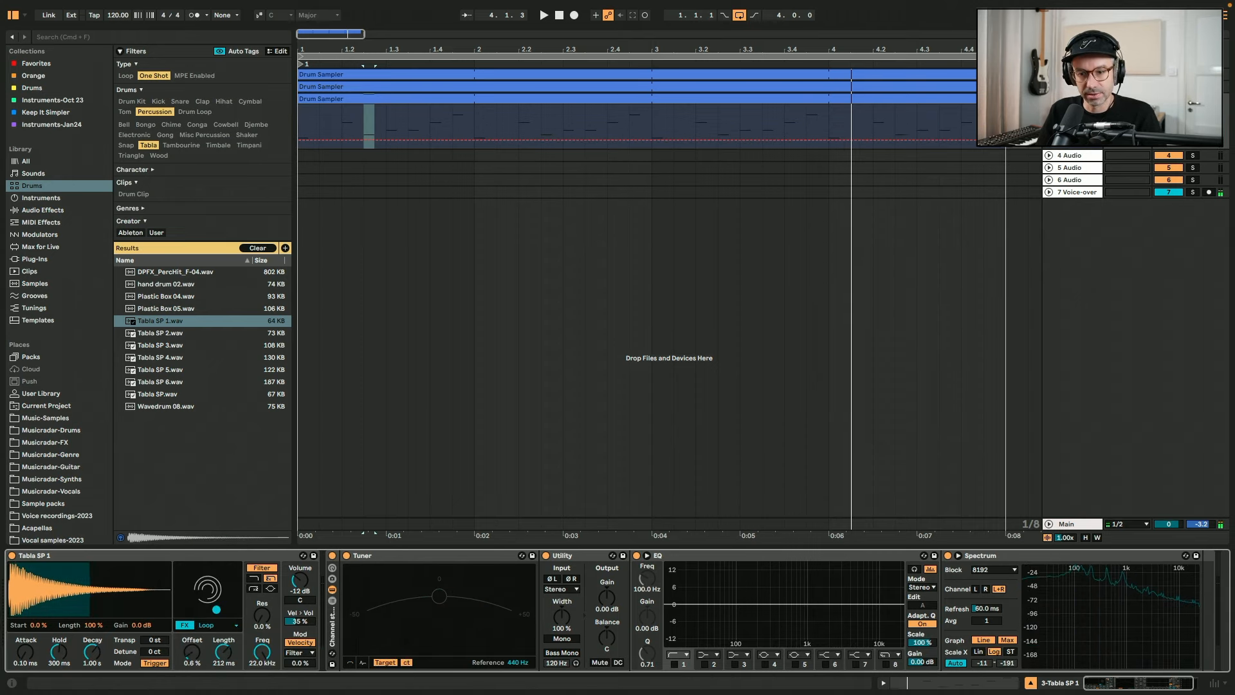
pyautogui.press('space')
pyautogui.moveTo(216, 610); pyautogui.dragTo(207, 581)
pyautogui.press('space')
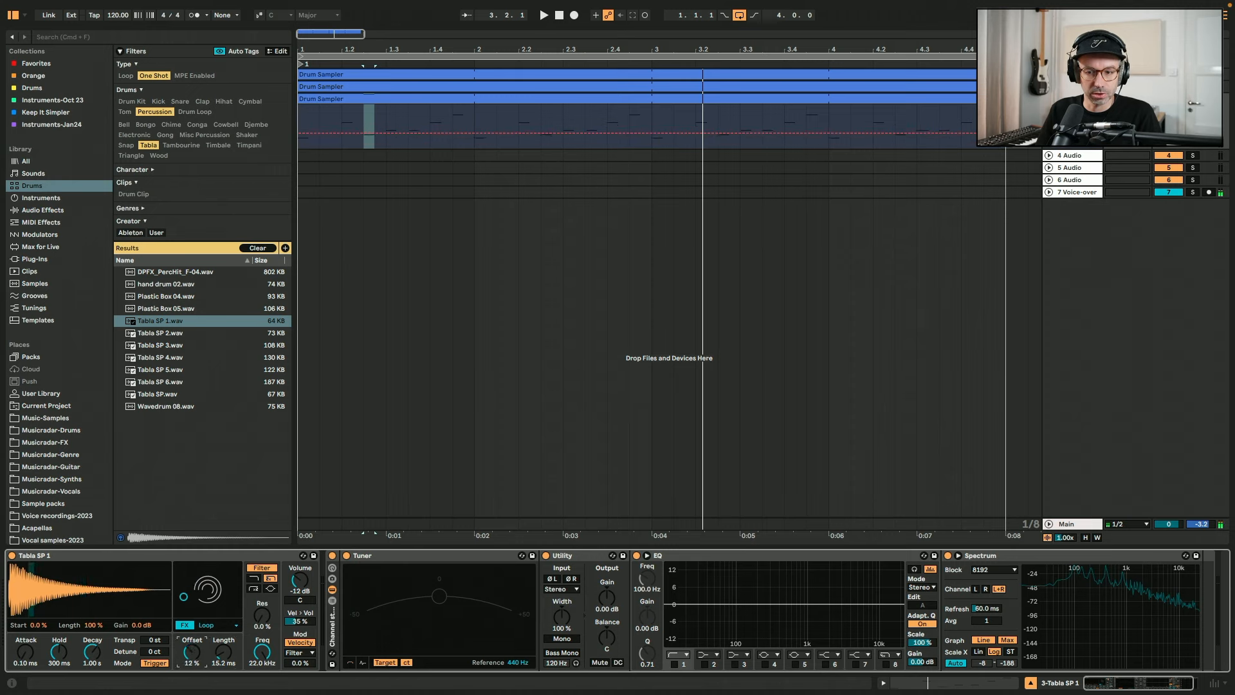
# Step: Try different Loop Offset amounts on the Tabla sampler during playback, settling at about 31%
pyautogui.press('space')
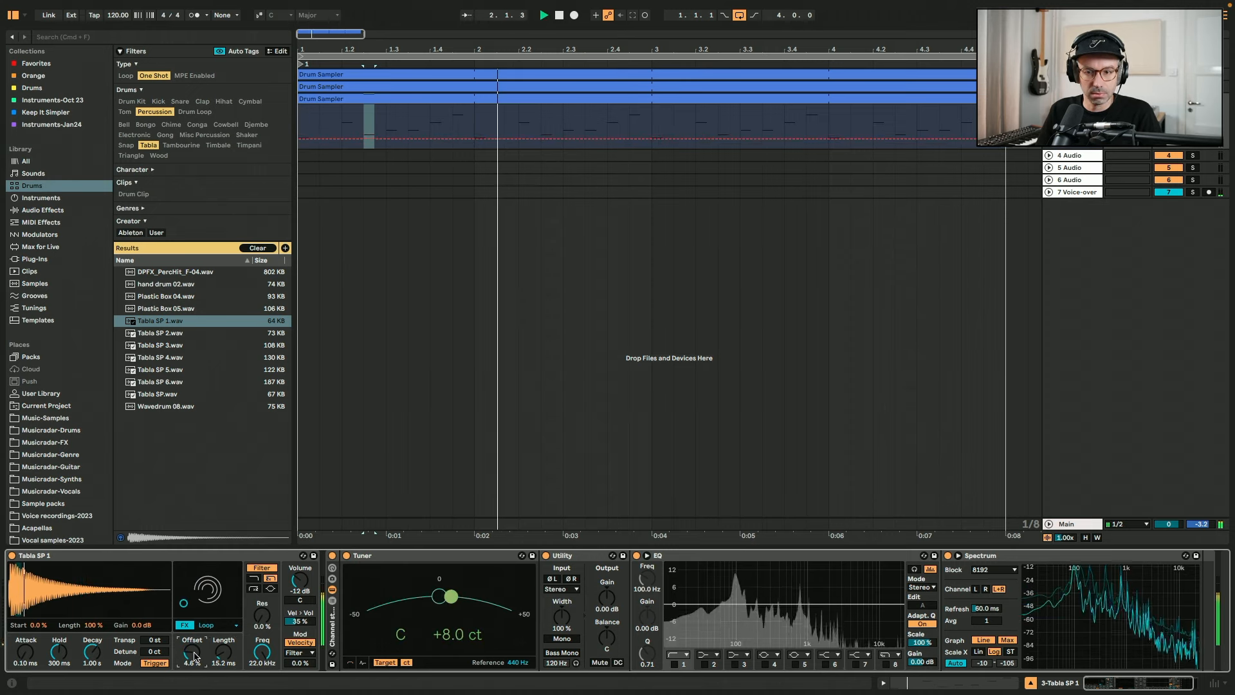
pyautogui.press('space')
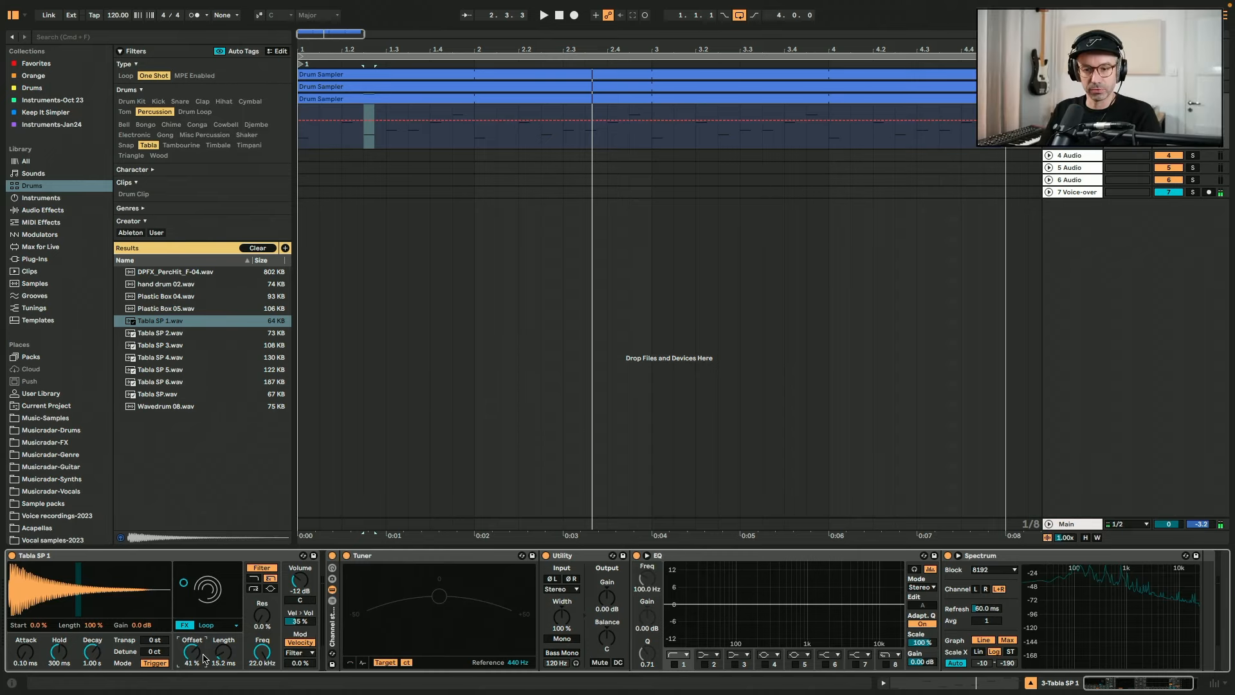
pyautogui.press('space')
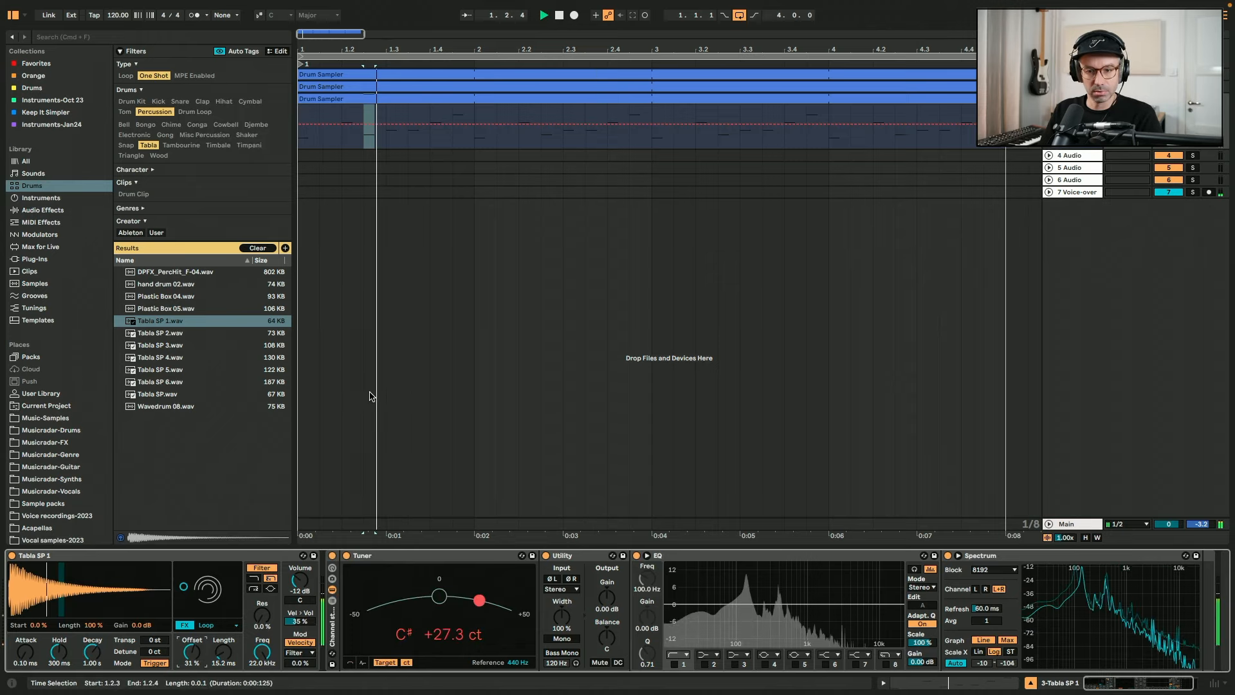
pyautogui.press('space')
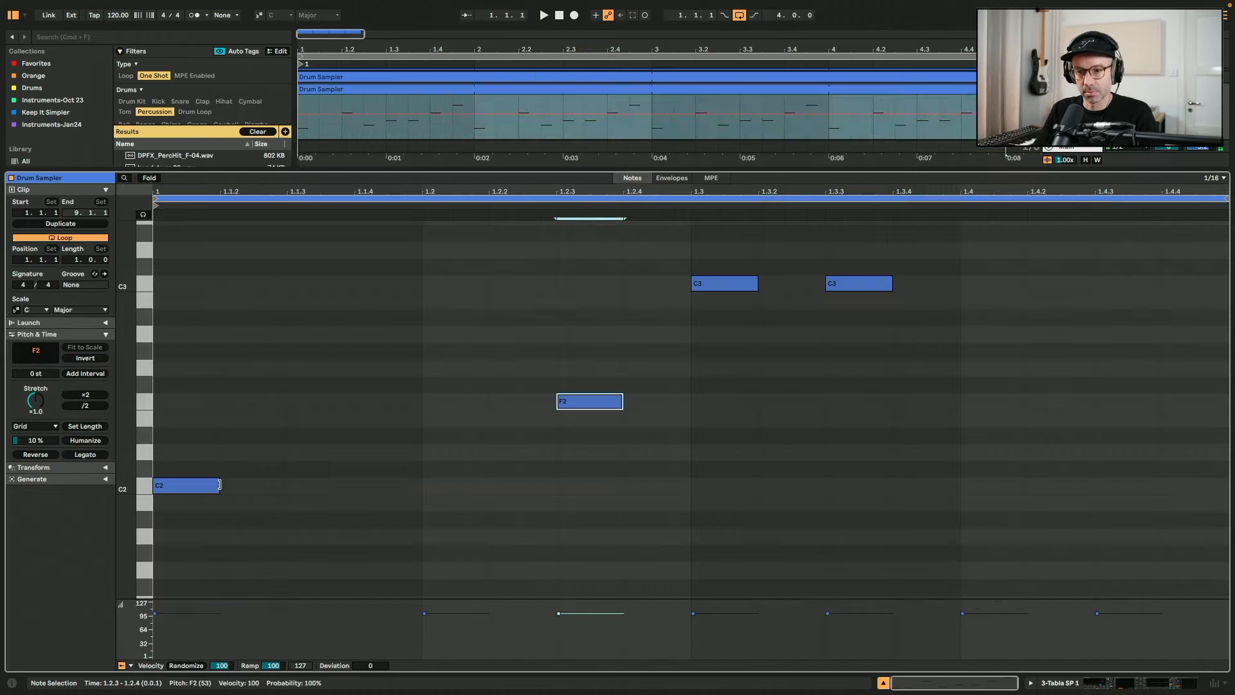
# Step: Lengthen the first C2 note to end at 1.2 and the C4 note at 1.4 to end at 1.4.3
pyautogui.moveTo(221, 482); pyautogui.dragTo(422, 483)
pyautogui.scroll(5, 1009, 544)
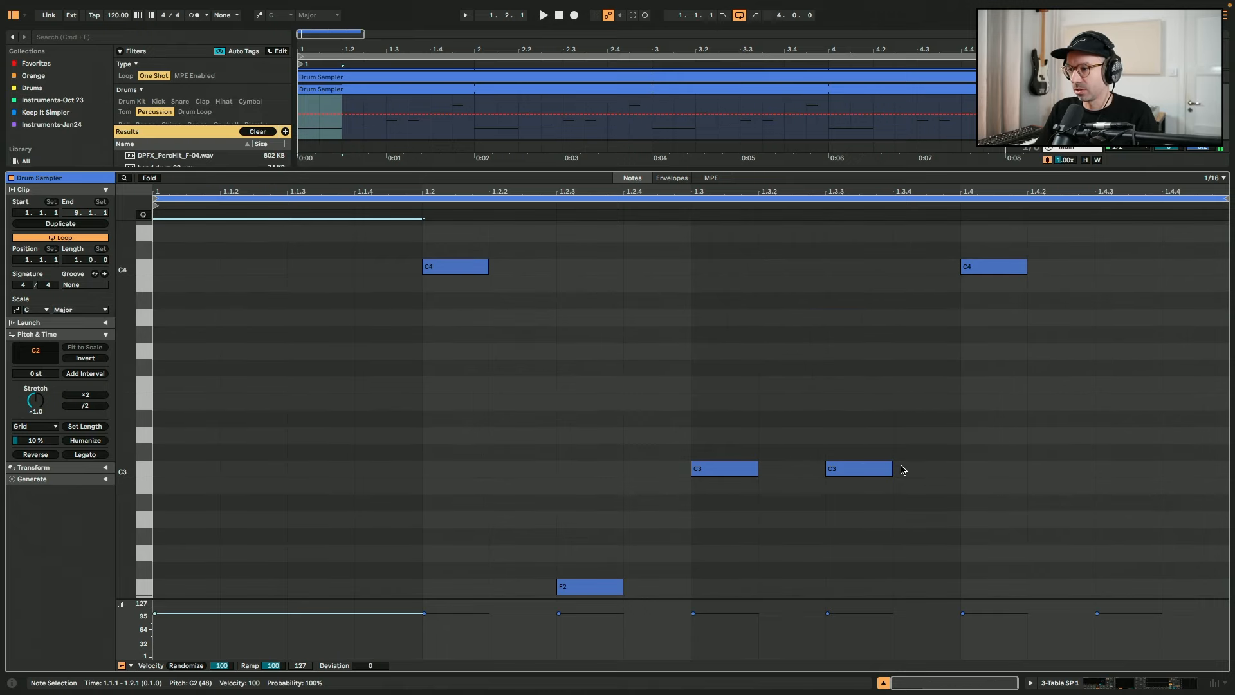
pyautogui.click(1034, 273)
pyautogui.moveTo(1028, 269); pyautogui.dragTo(1097, 271)
pyautogui.scroll(4, 1100, 273)
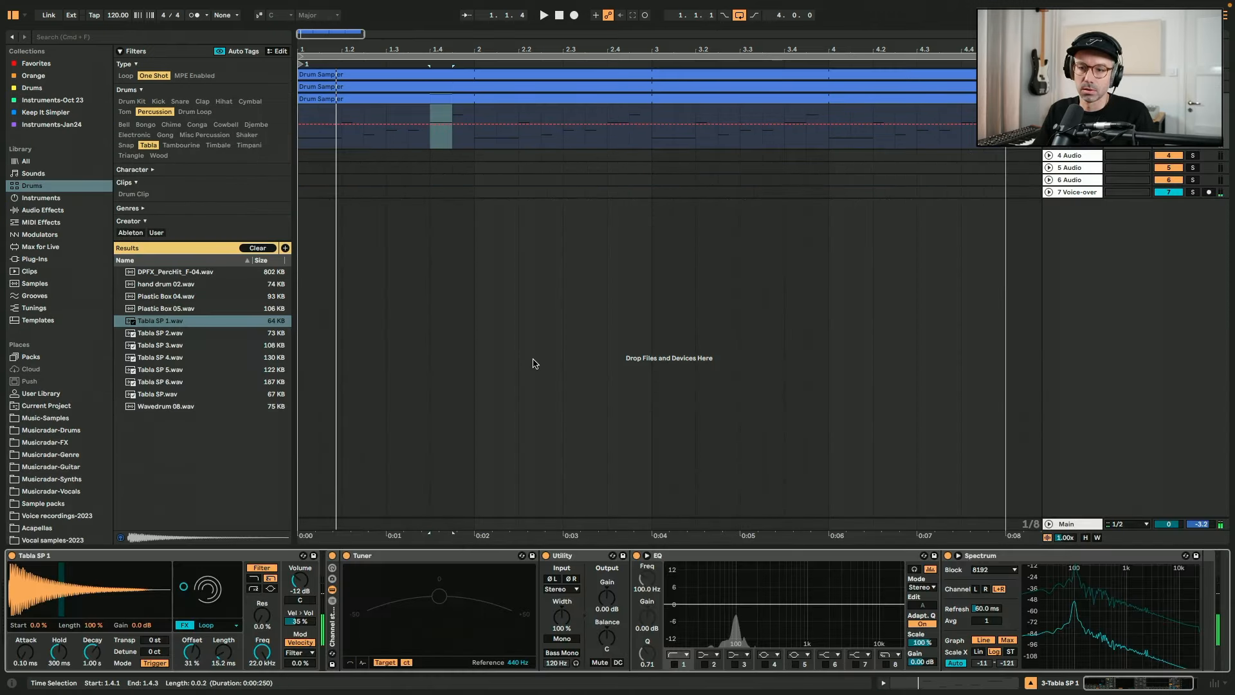
# Step: Play the pattern while adjusting the Tabla sampler's loop to about 2.8% Offset and 52.3 ms Length, and stop playback
pyautogui.press('space')
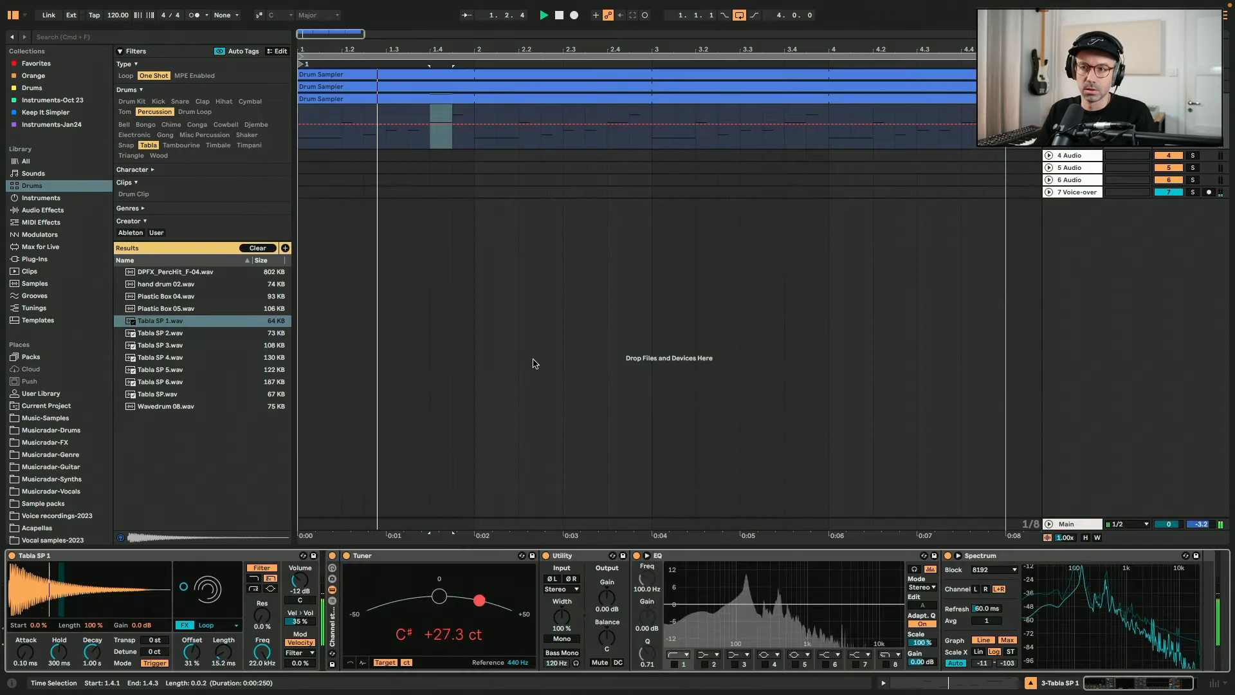
pyautogui.moveTo(223, 651); pyautogui.dragTo(199, 675)
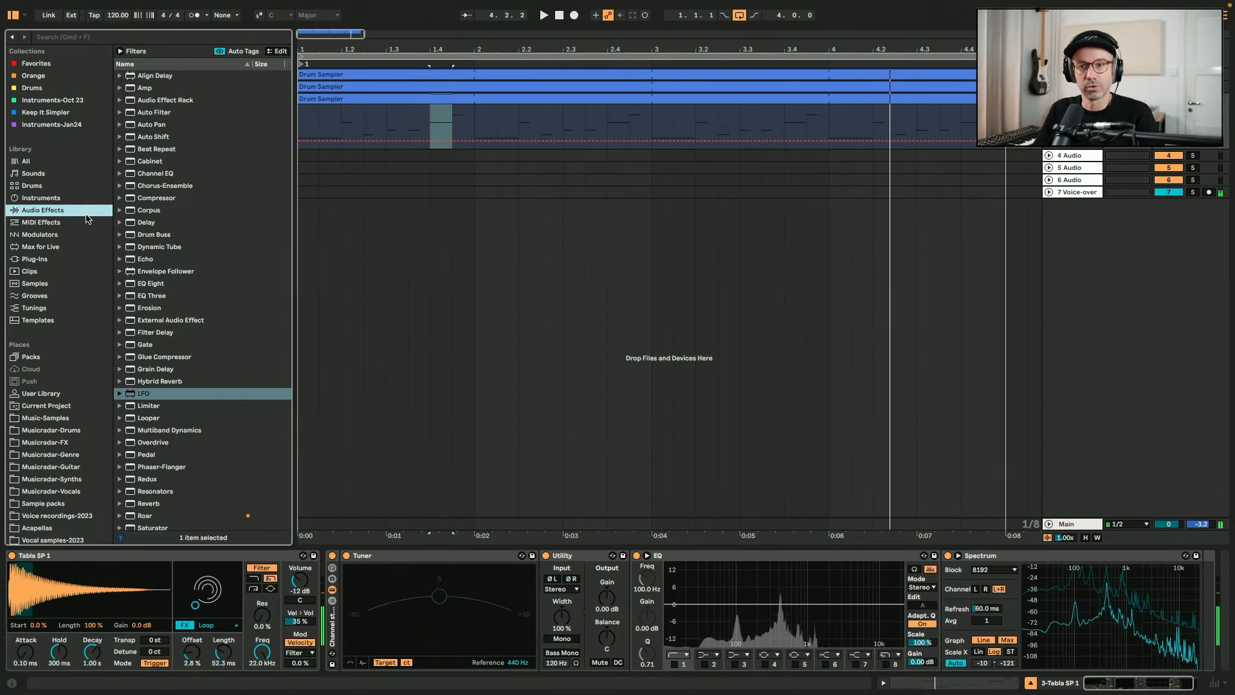
pyautogui.press('space')
# Step: Insert an LFO after the Tabla sampler and duplicate it to modulate both Loop Offset and Loop Length
pyautogui.click(42, 210)
pyautogui.click(146, 394)
pyautogui.moveTo(146, 396); pyautogui.dragTo(322, 597)
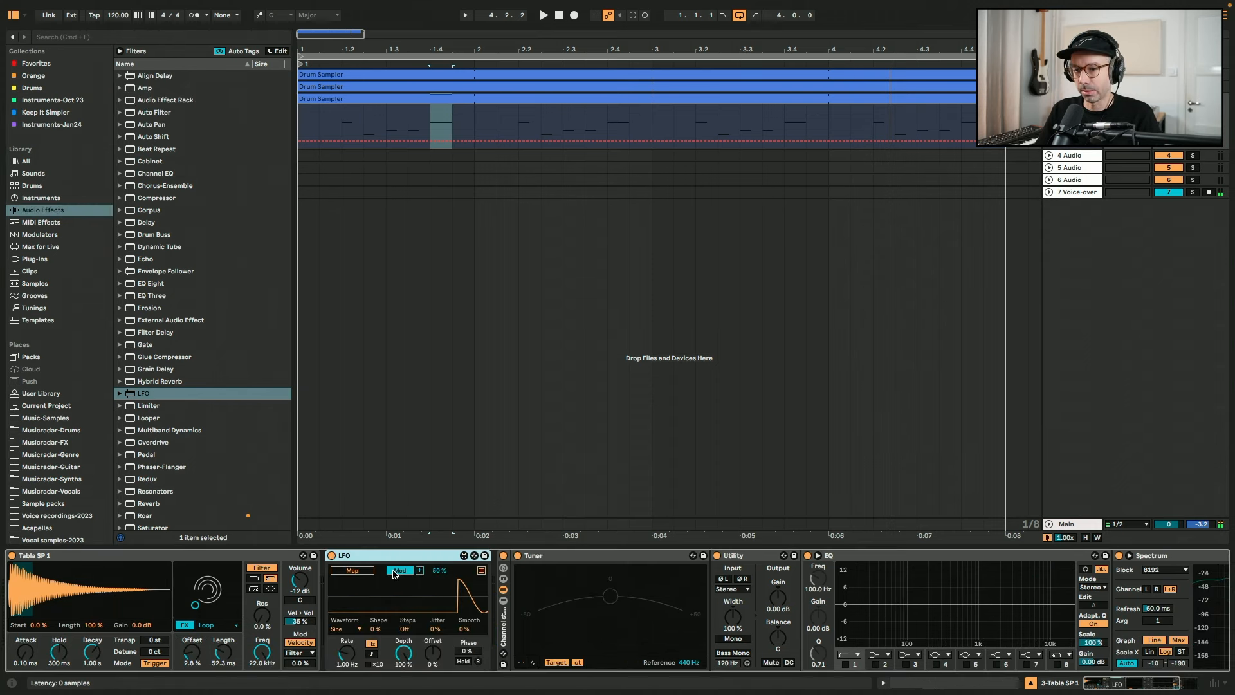
pyautogui.press('super+d')
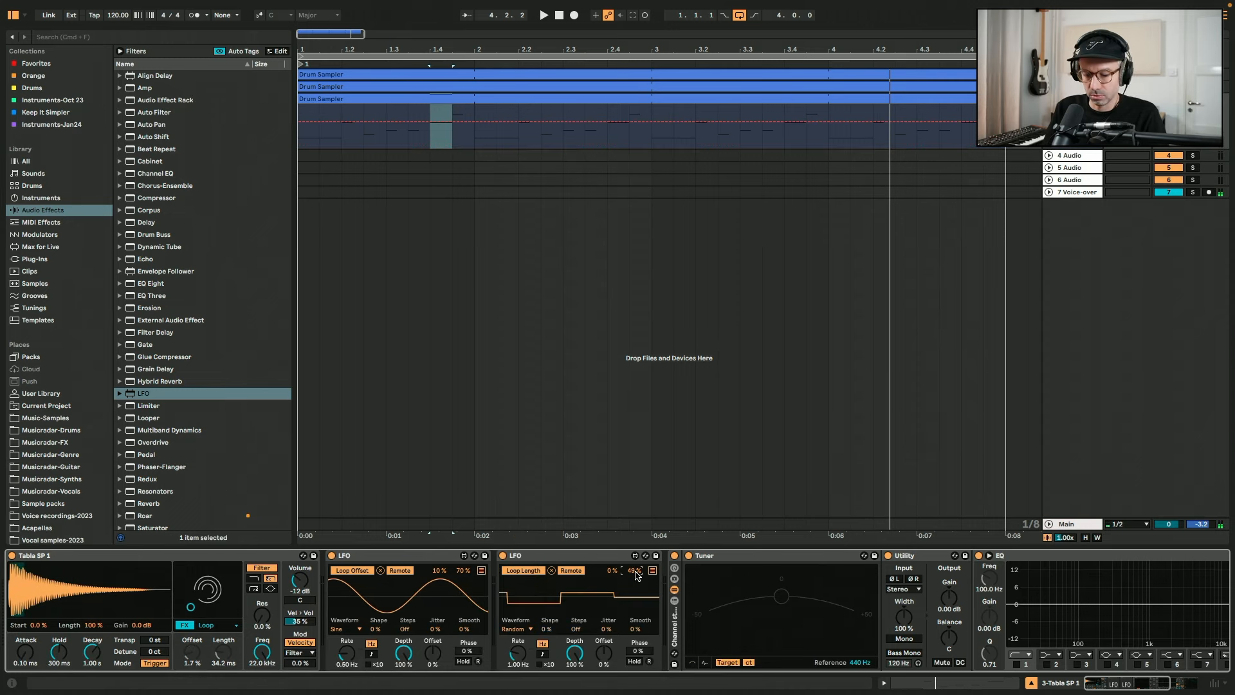
# Step: Try Transpose values of 12, 24 and -12 st on the Tabla sampler while the LFO-modulated pattern plays
pyautogui.press('space')
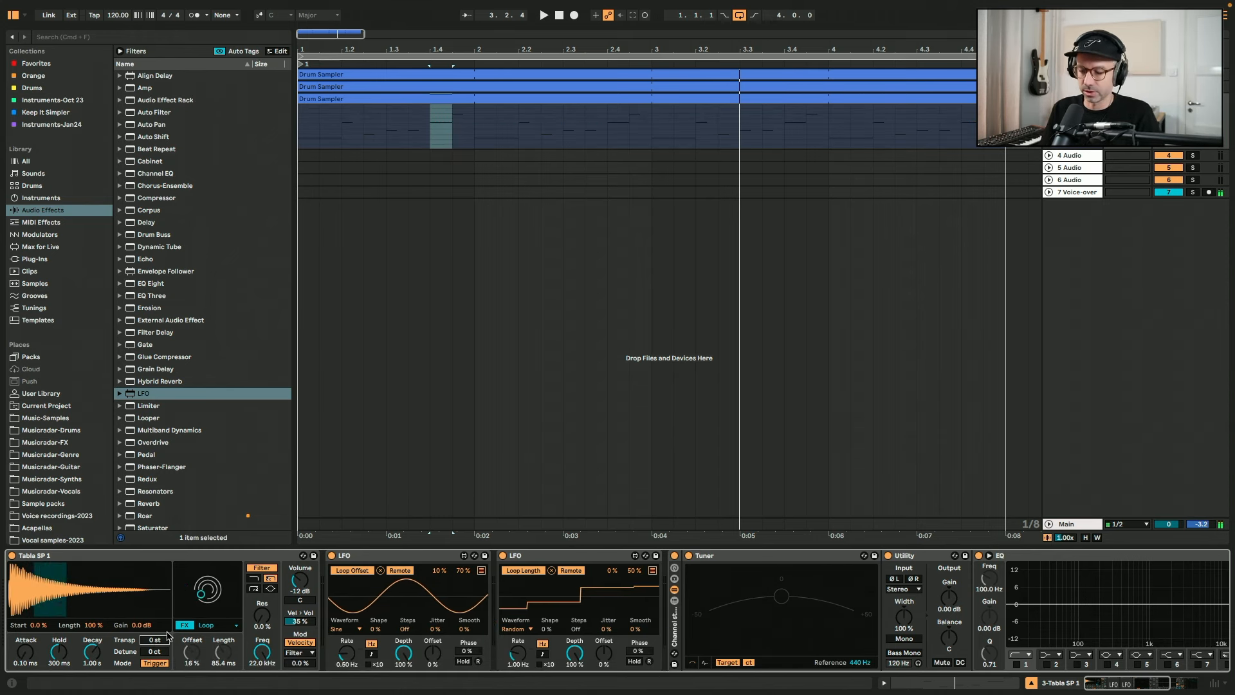
pyautogui.press('space')
pyautogui.write('1')
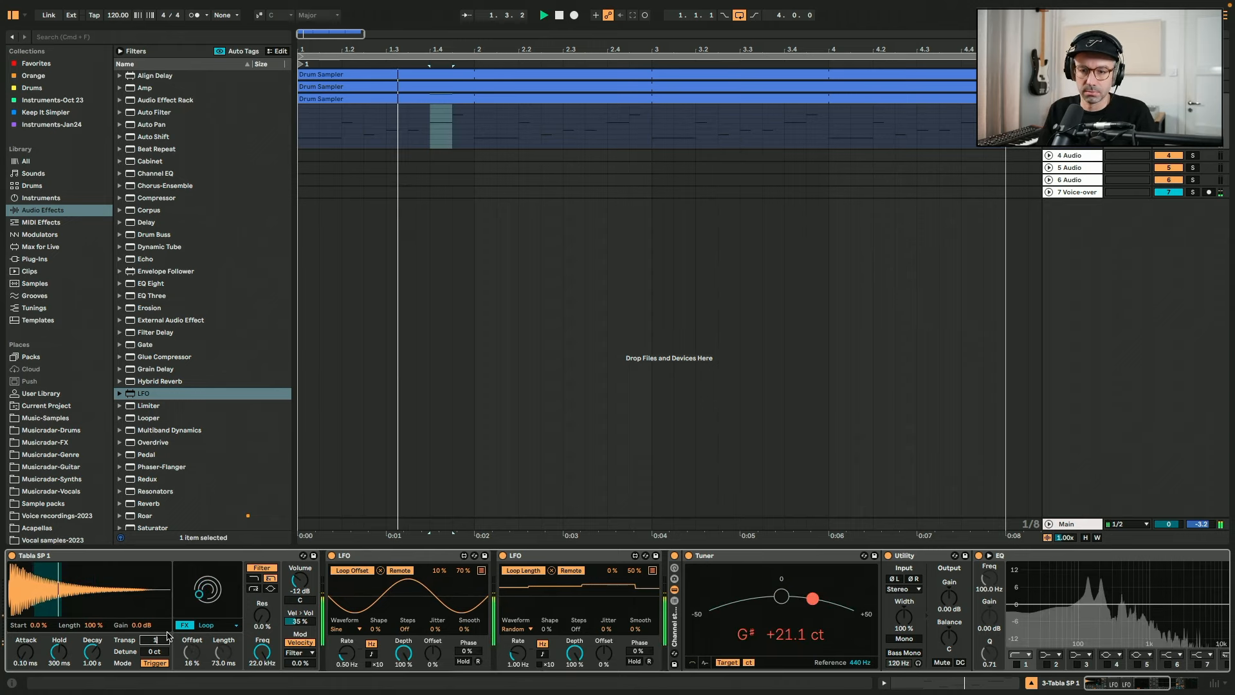
pyautogui.write('2 st')
pyautogui.press('Return')
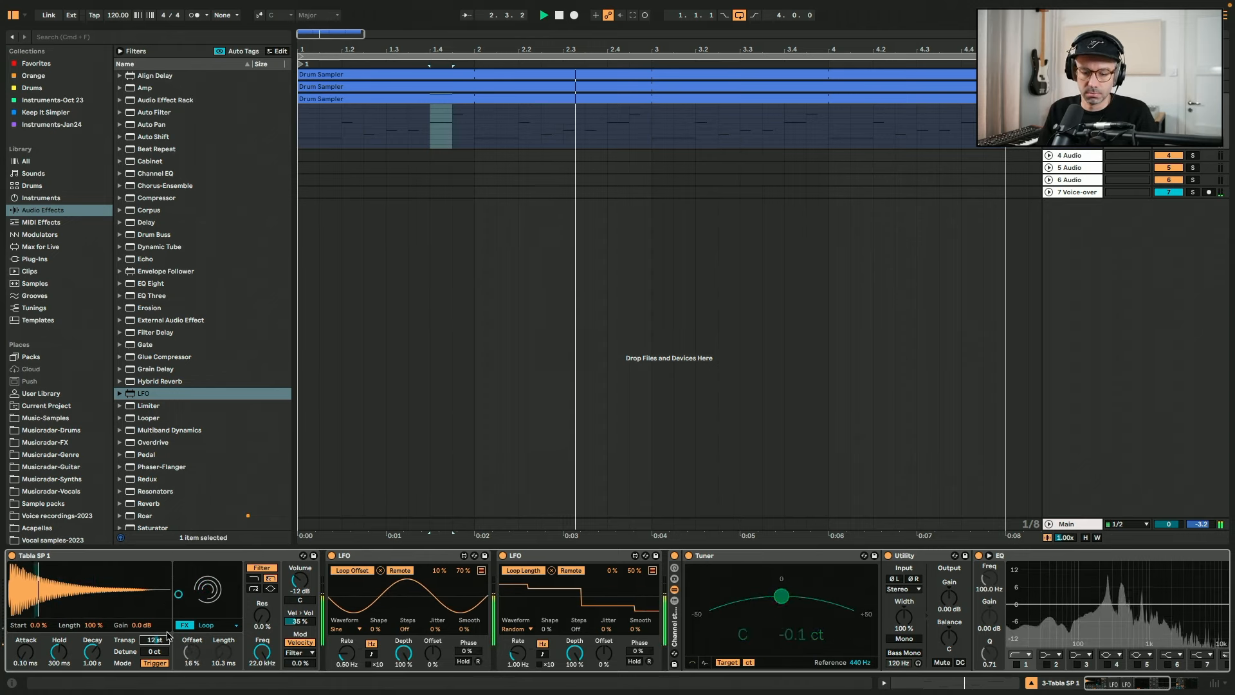
pyautogui.write('24')
pyautogui.press('Return')
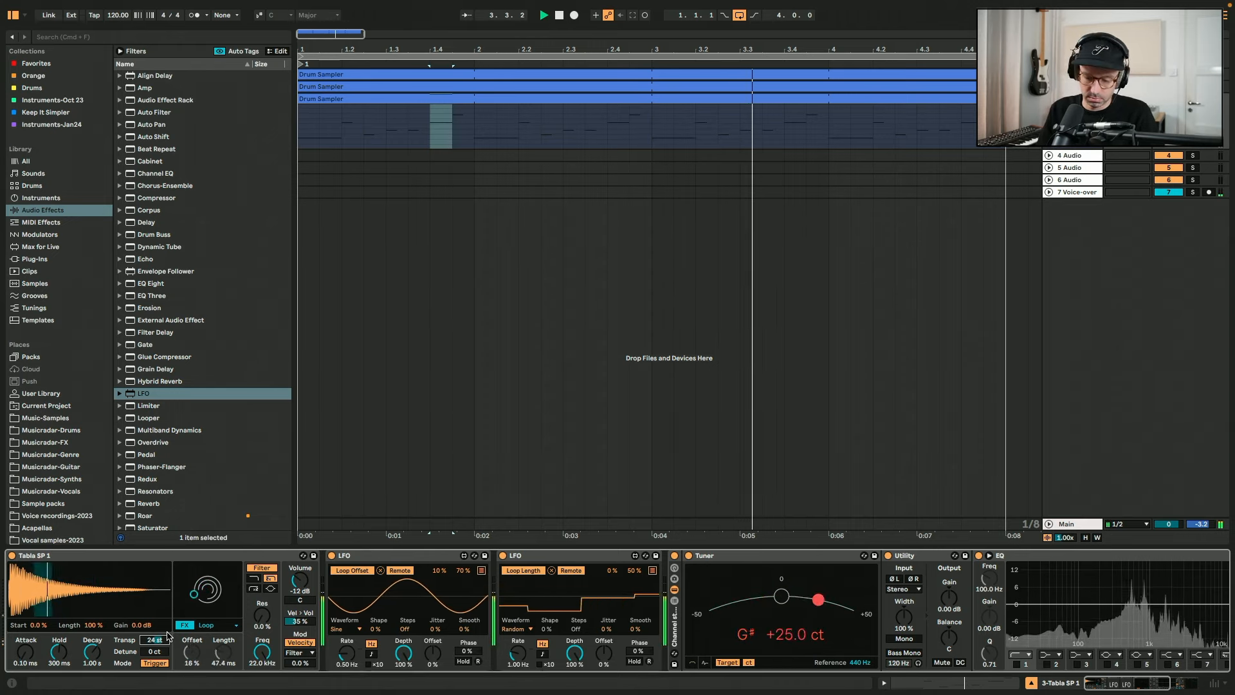
pyautogui.write('-12')
pyautogui.press('Return')
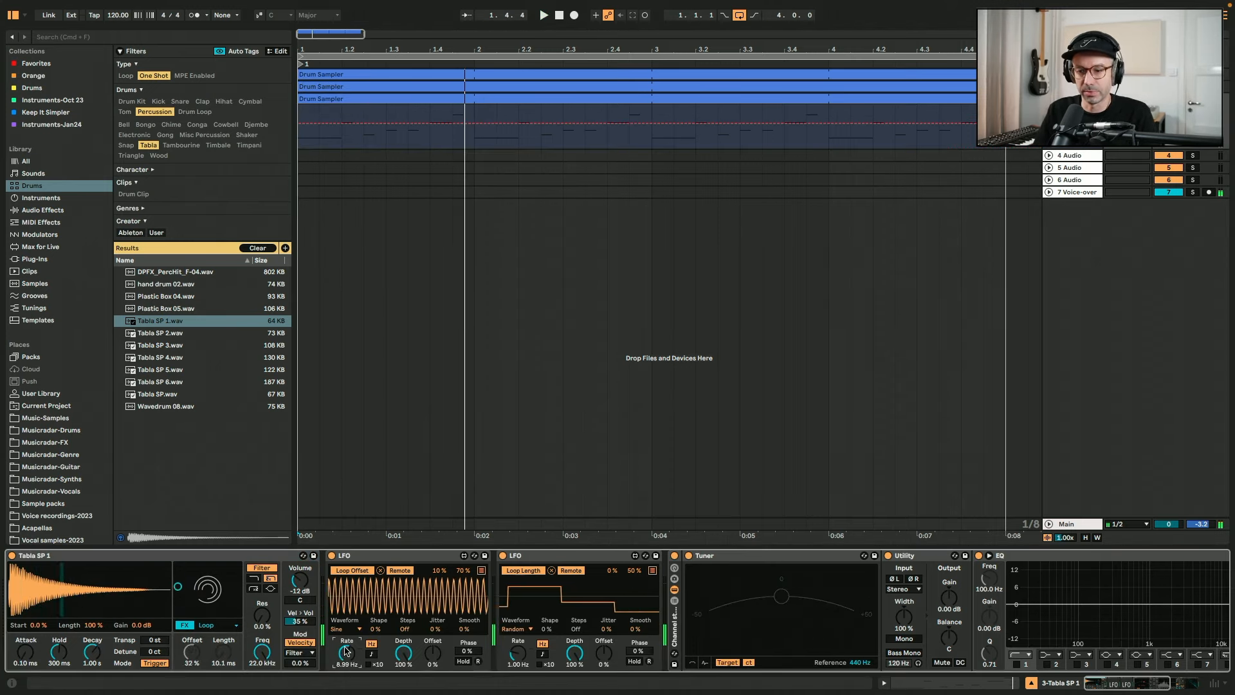
# Step: Set the Loop Offset LFO's rate to 5.00 Hz and the Loop Length LFO's modulation range to 25–100%
pyautogui.moveTo(344, 651); pyautogui.dragTo(344, 653)
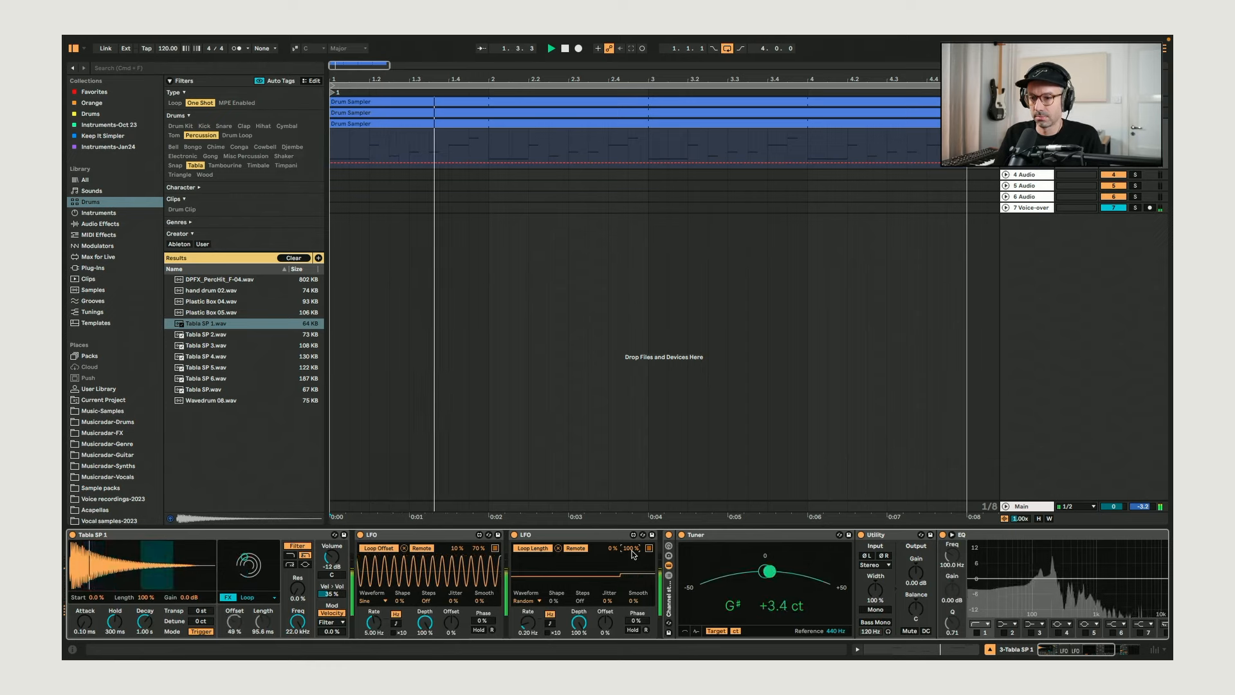
pyautogui.moveTo(612, 549); pyautogui.dragTo(598, 533)
pyautogui.click(596, 535)
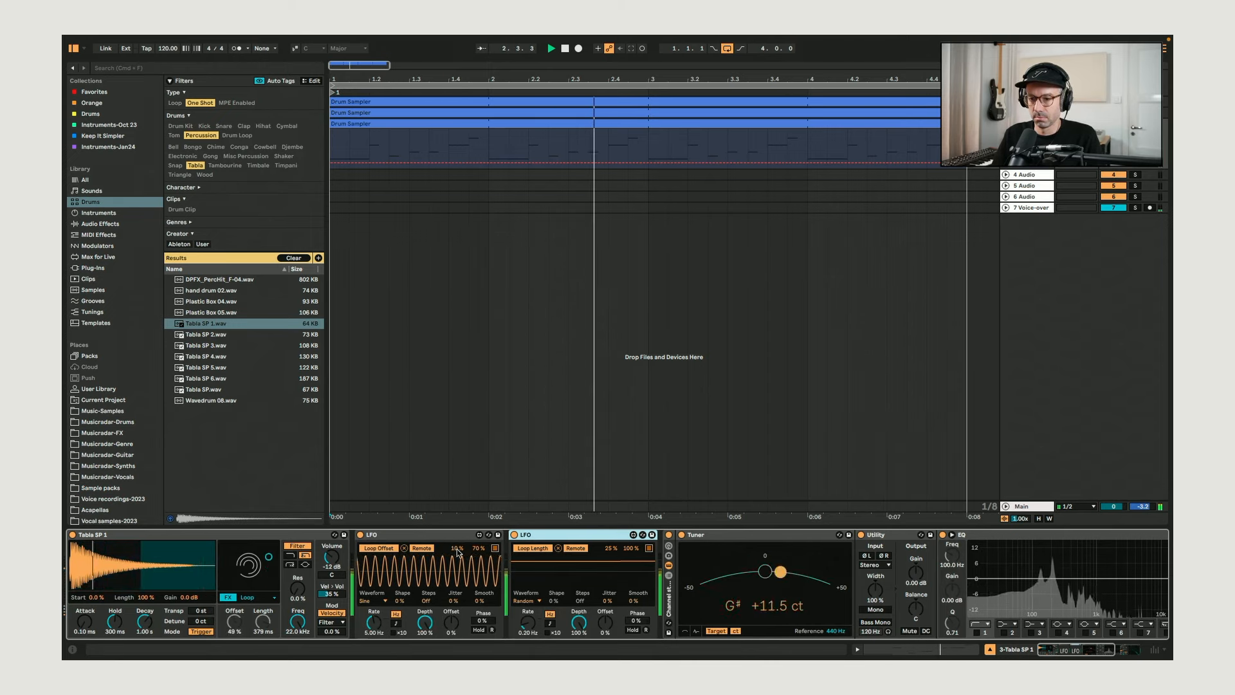
# Step: Try different modulation ranges on the Loop Offset LFO during playback, settling at 10–50%
pyautogui.moveTo(458, 549); pyautogui.dragTo(478, 577)
pyautogui.click(479, 549)
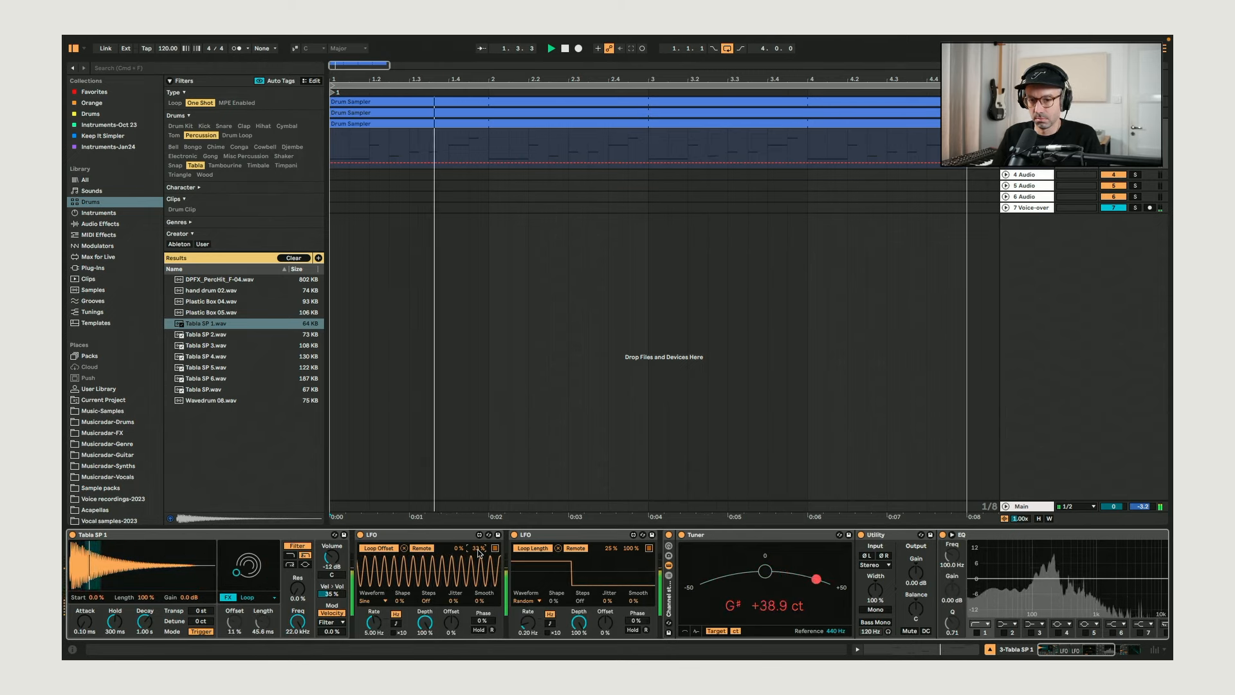
pyautogui.moveTo(475, 552); pyautogui.dragTo(457, 544)
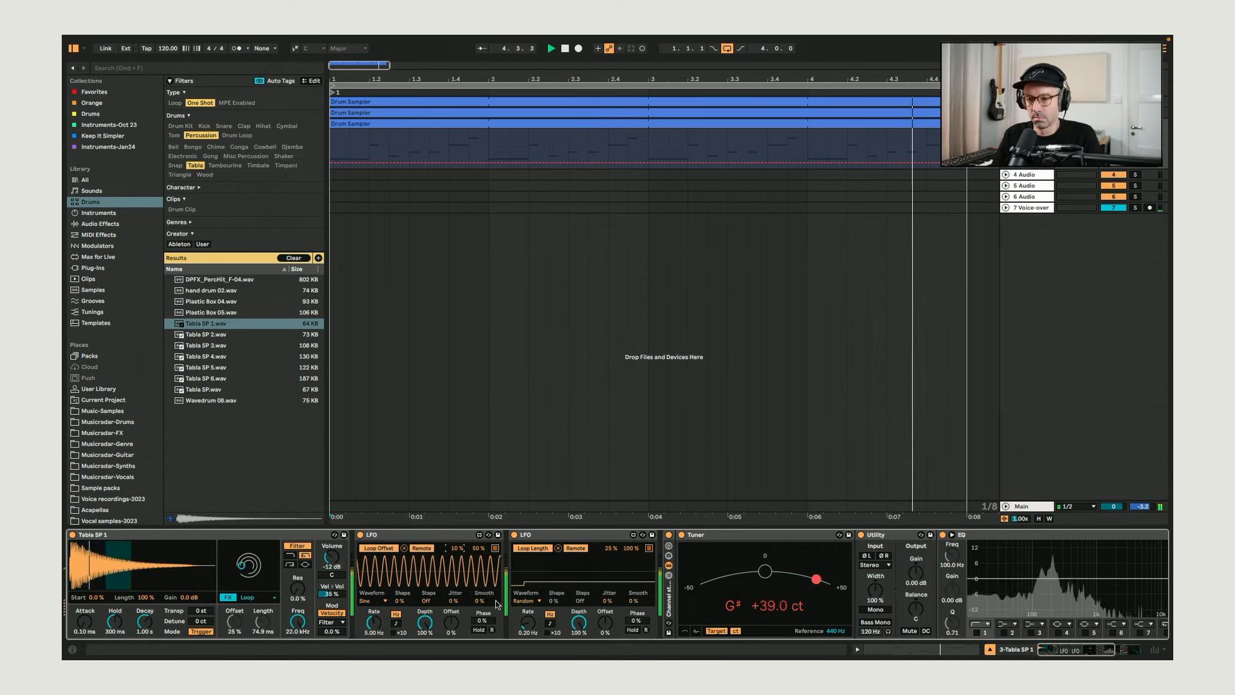
# Step: Set the Loop Length LFO's rate to 1.00 Hz and its modulation range to about 12–76%
pyautogui.moveTo(527, 628); pyautogui.dragTo(531, 631)
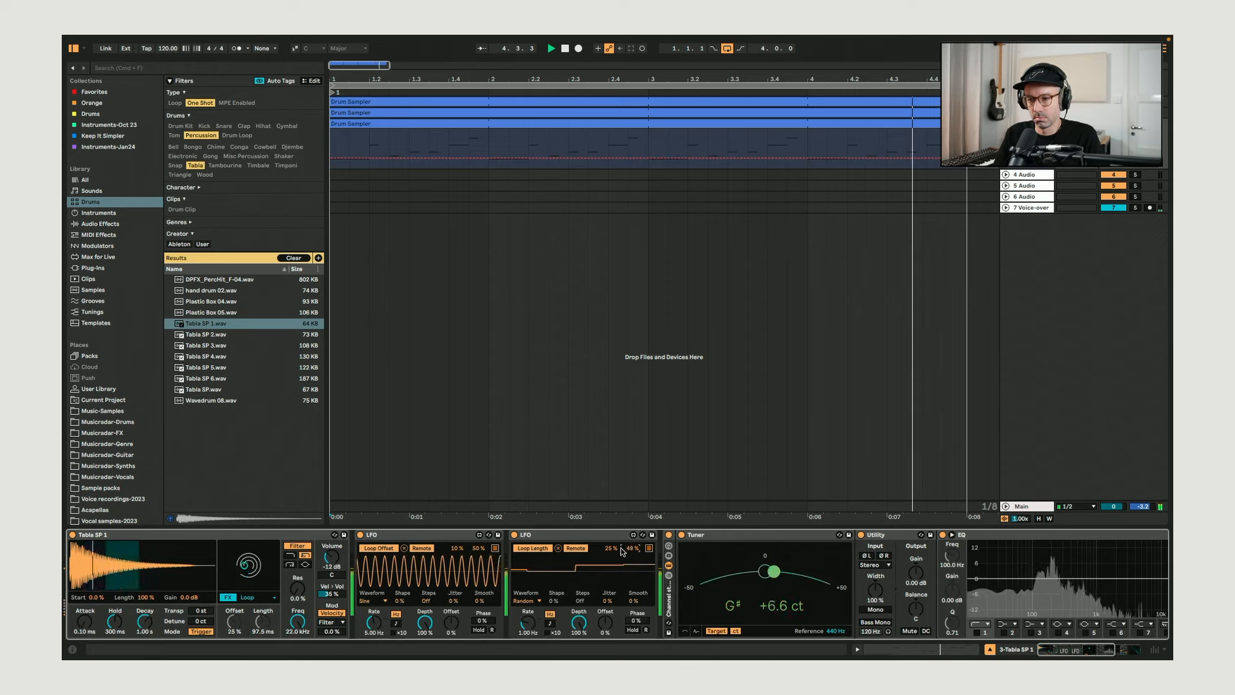
pyautogui.moveTo(611, 548); pyautogui.dragTo(612, 566)
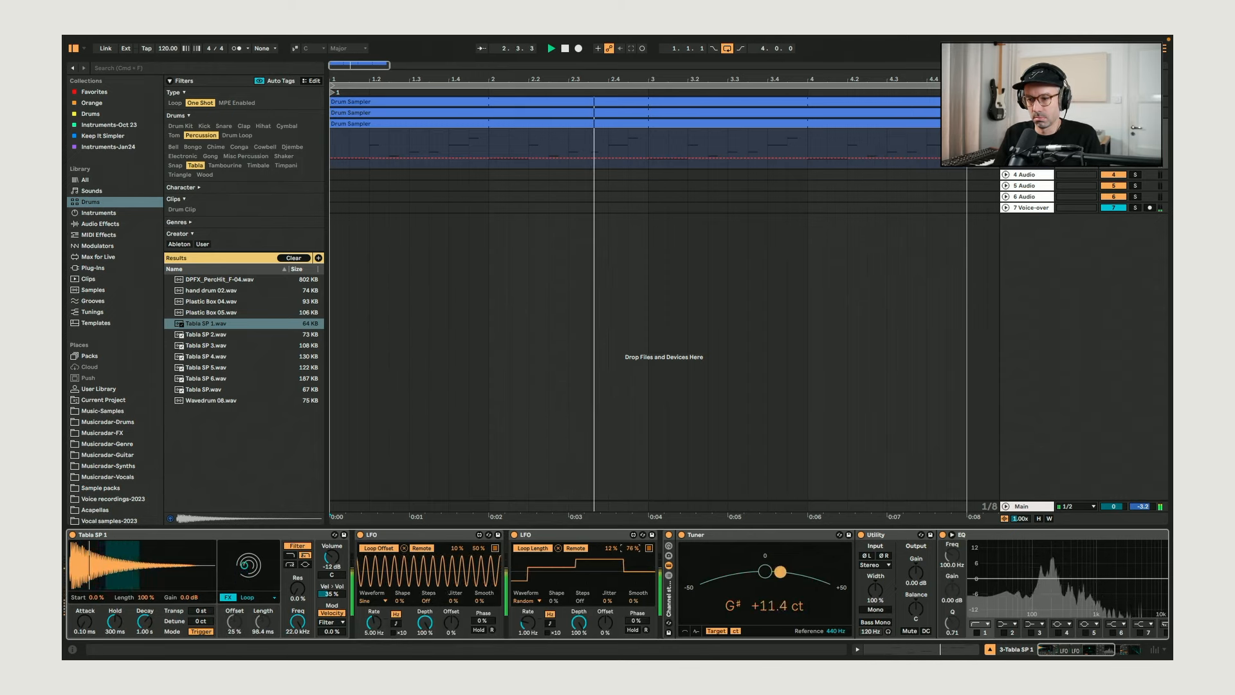
# Step: Try the Triangle waveform on the Loop Length LFO during playback and switch it to Sine
pyautogui.click(537, 600)
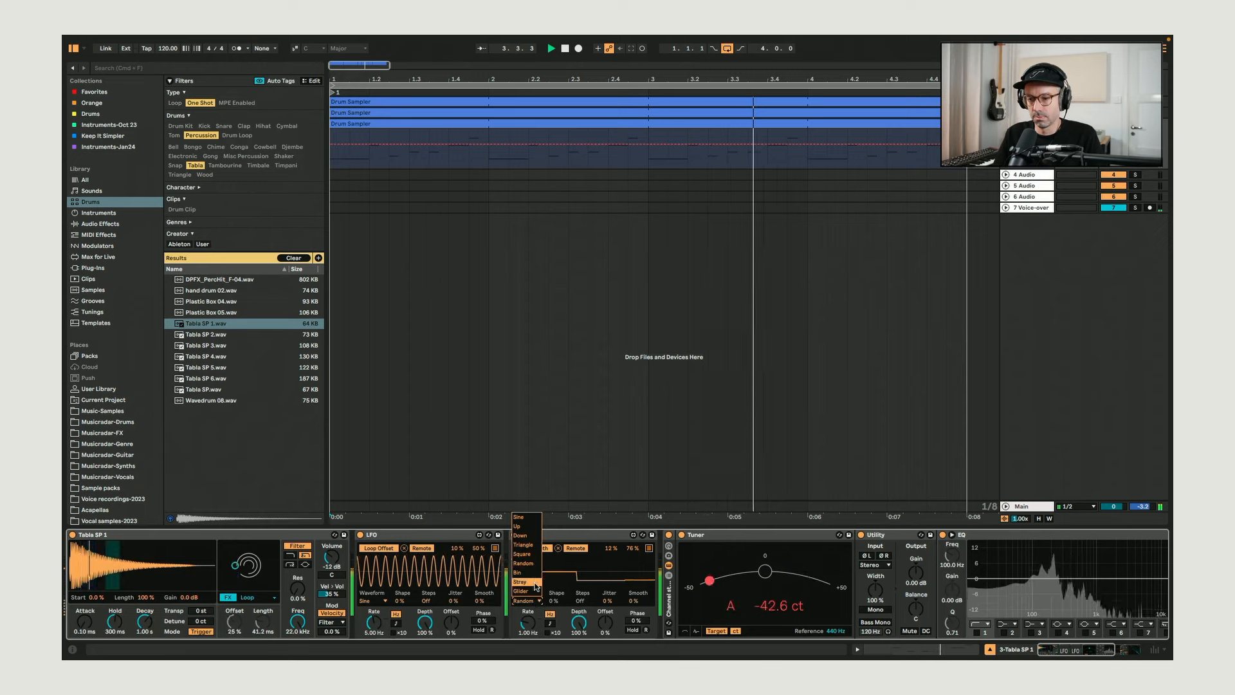
pyautogui.click(528, 545)
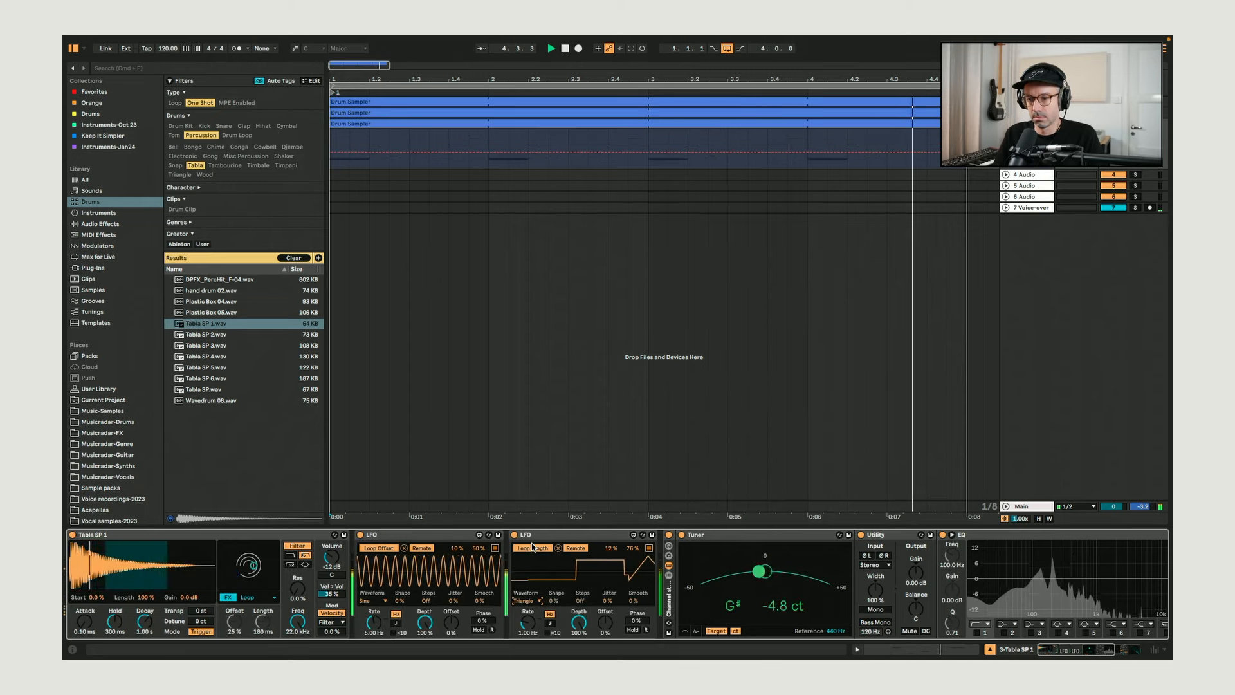
pyautogui.click(525, 600)
pyautogui.click(523, 517)
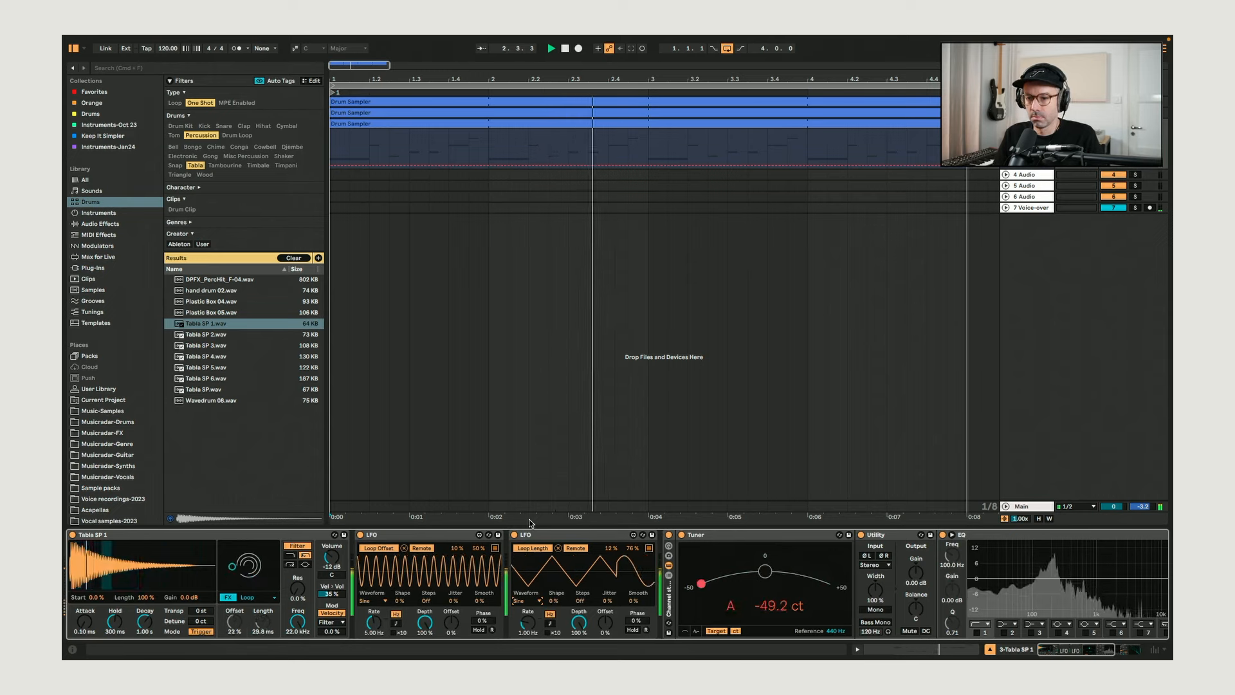